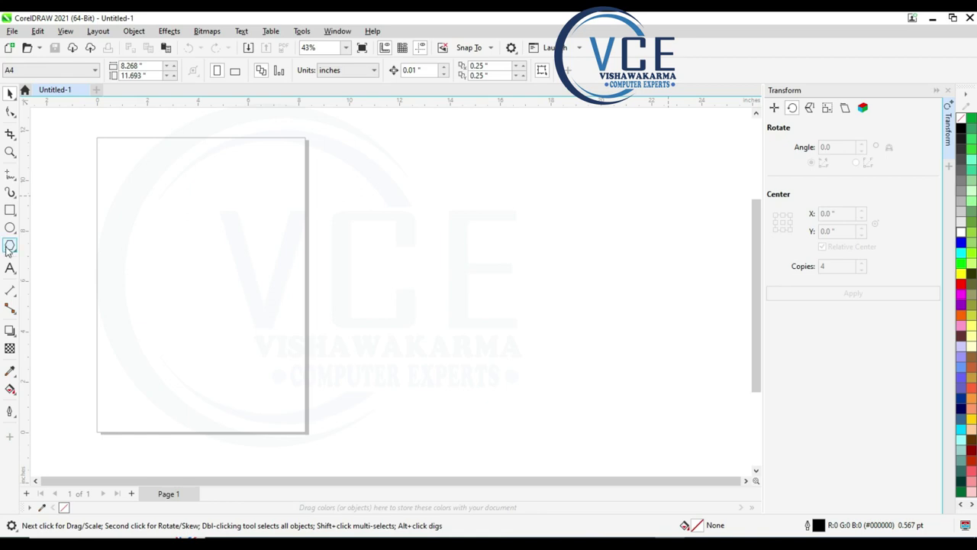
Step: Draw a 6-sided hexagon on the page with a 62.5% concentric copy inside it
{"action": "left_click", "coordinate": [9, 246]}
{"action": "left_click_drag", "start_coordinate": [151, 223], "coordinate": [229, 229]}
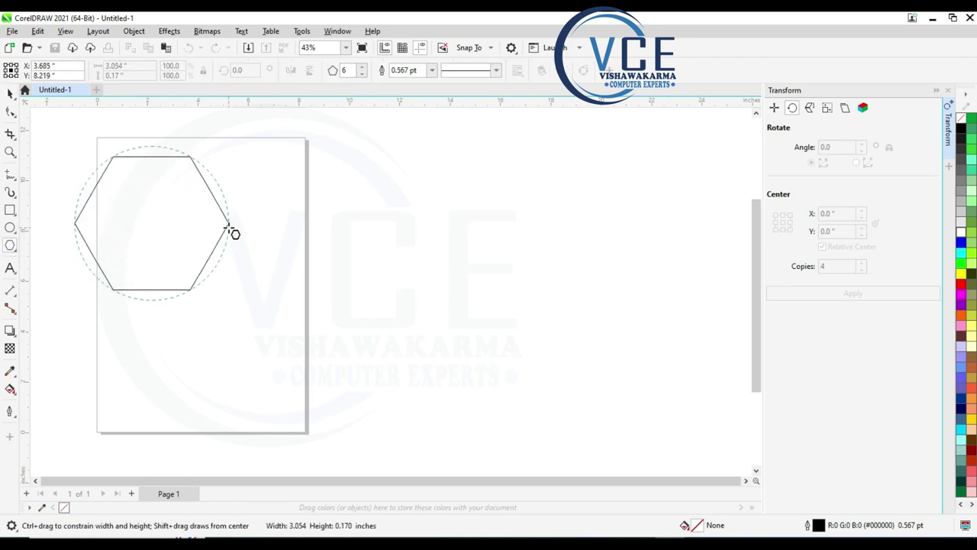
{"action": "key", "text": "space"}
{"action": "left_click_drag", "start_coordinate": [139, 201], "coordinate": [191, 266]}
{"action": "left_click_drag", "start_coordinate": [284, 353], "coordinate": [255, 336]}
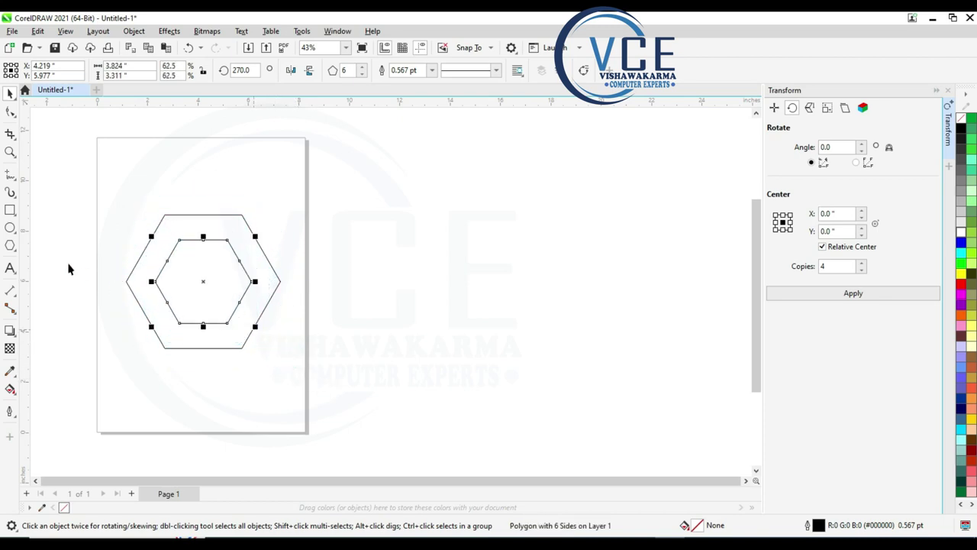
{"action": "left_click", "coordinate": [10, 174]}
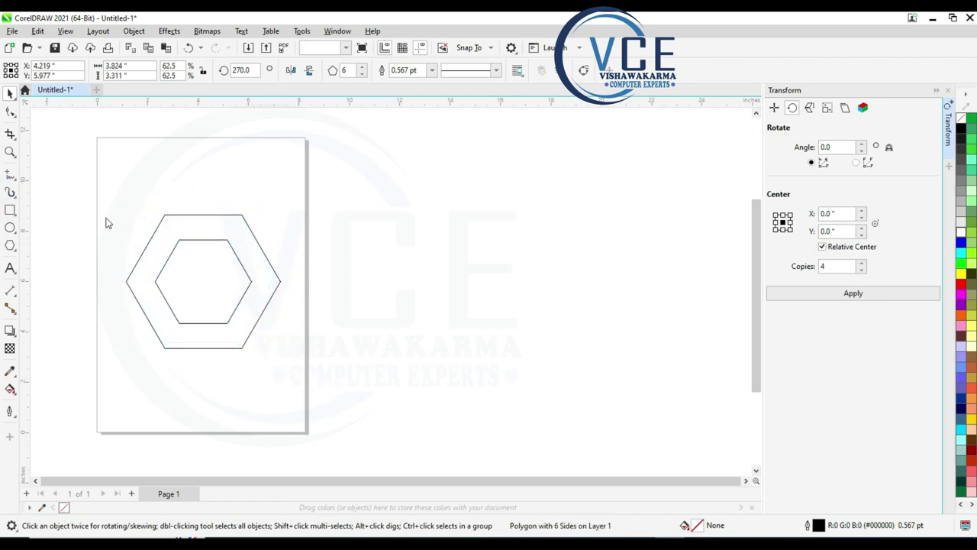
Step: Draw a horizontal line at the hexagon's top and duplicate it twice downward
{"action": "left_click", "coordinate": [407, 216]}
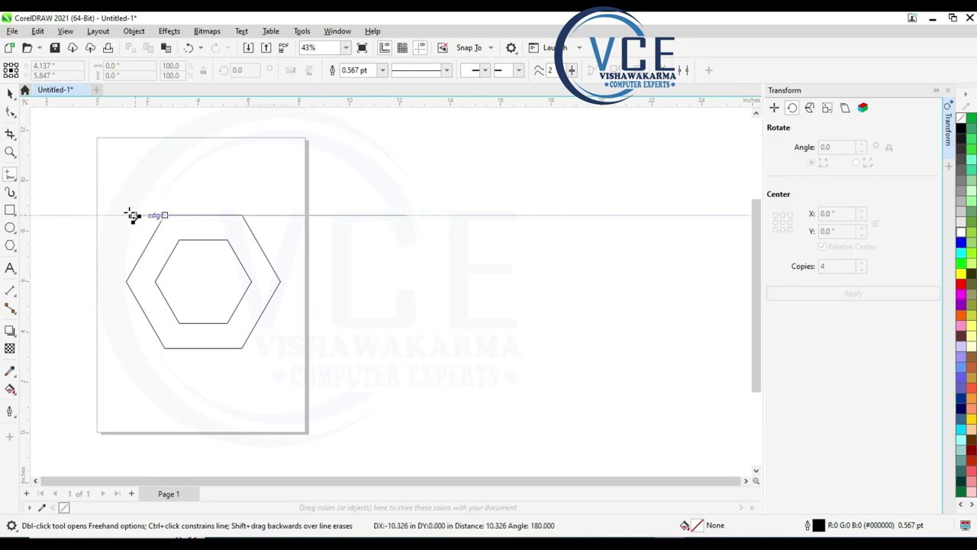
{"action": "left_click", "coordinate": [104, 216]}
{"action": "key", "text": "space"}
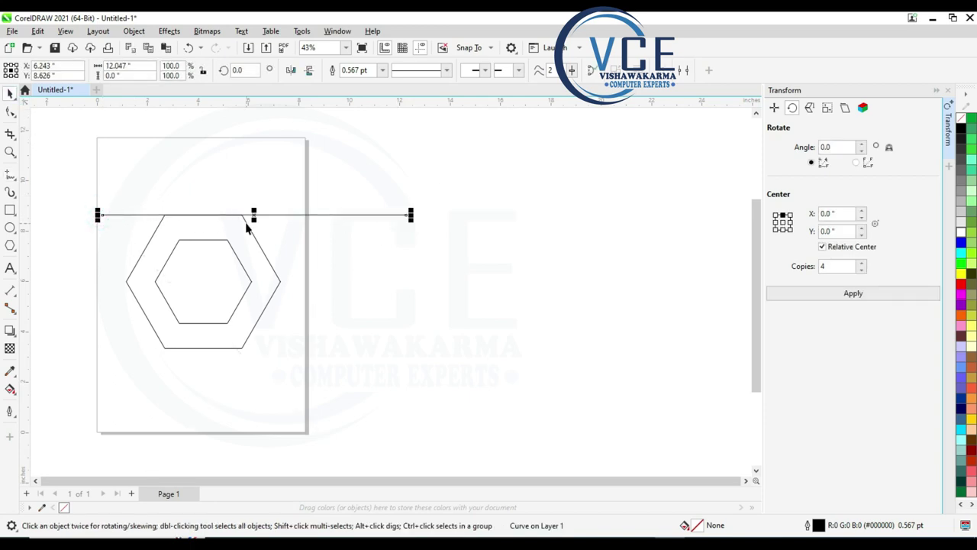
{"action": "mouse_move", "coordinate": [253, 214]}
{"action": "left_mouse_down"}
{"action": "mouse_move", "coordinate": [204, 242]}
{"action": "mouse_move", "coordinate": [203, 215]}
{"action": "left_mouse_up"}
{"action": "key", "text": "ctrl+r"}
Step: Draw a 60° slanted line rising from the inner hexagon
{"action": "left_click", "coordinate": [339, 305]}
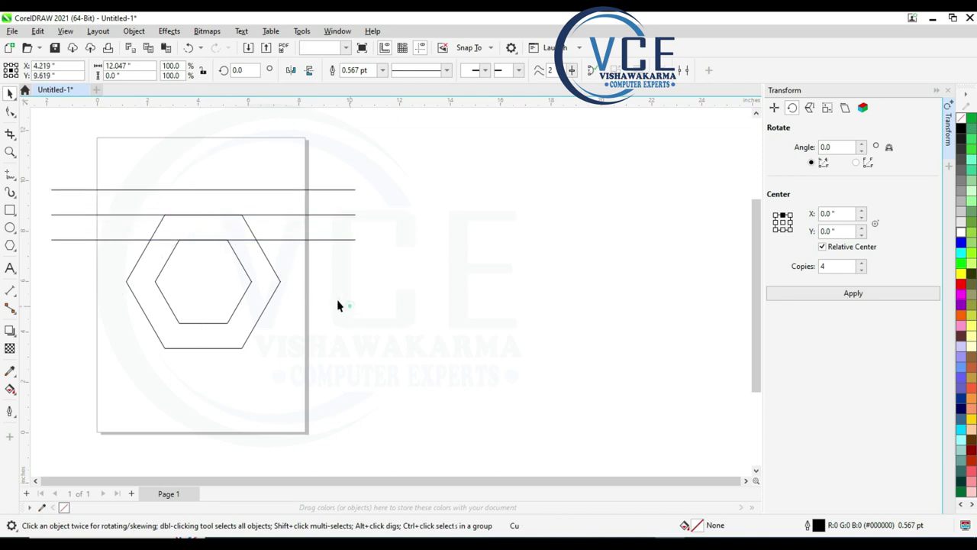
{"action": "left_click", "coordinate": [10, 176]}
{"action": "mouse_move", "coordinate": [155, 281]}
{"action": "left_mouse_down"}
{"action": "mouse_move", "coordinate": [243, 146]}
{"action": "mouse_move", "coordinate": [267, 148]}
{"action": "left_mouse_up"}
Step: Slide the 60° slanted line down along its slant into place
{"action": "left_click", "coordinate": [10, 93]}
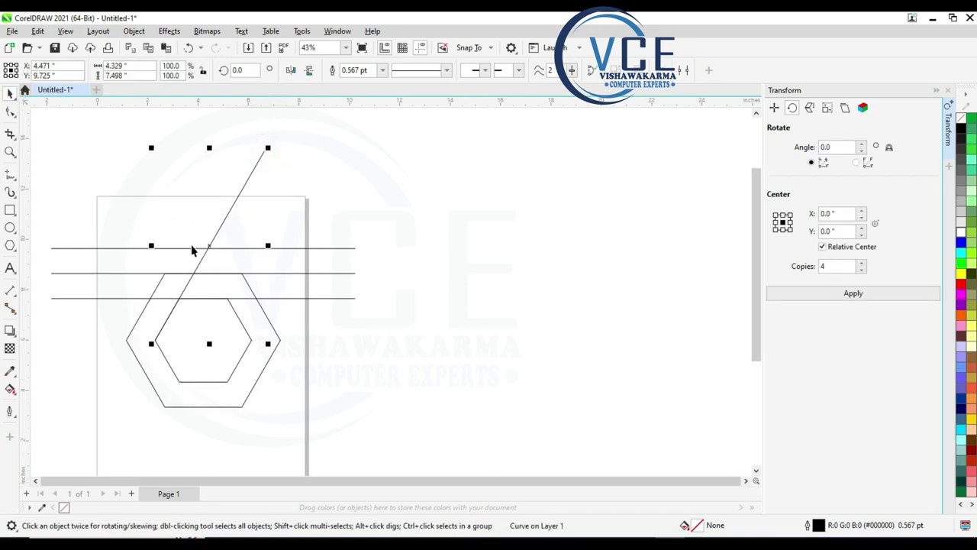
{"action": "left_click", "coordinate": [212, 245]}
{"action": "left_click_drag", "start_coordinate": [212, 249], "coordinate": [167, 319]}
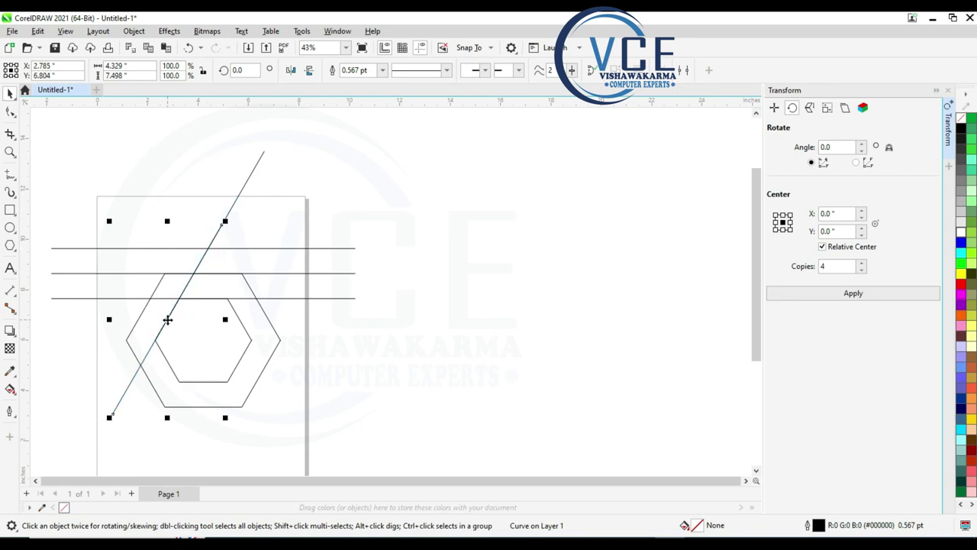
{"action": "left_click", "coordinate": [237, 202]}
{"action": "left_click", "coordinate": [235, 208]}
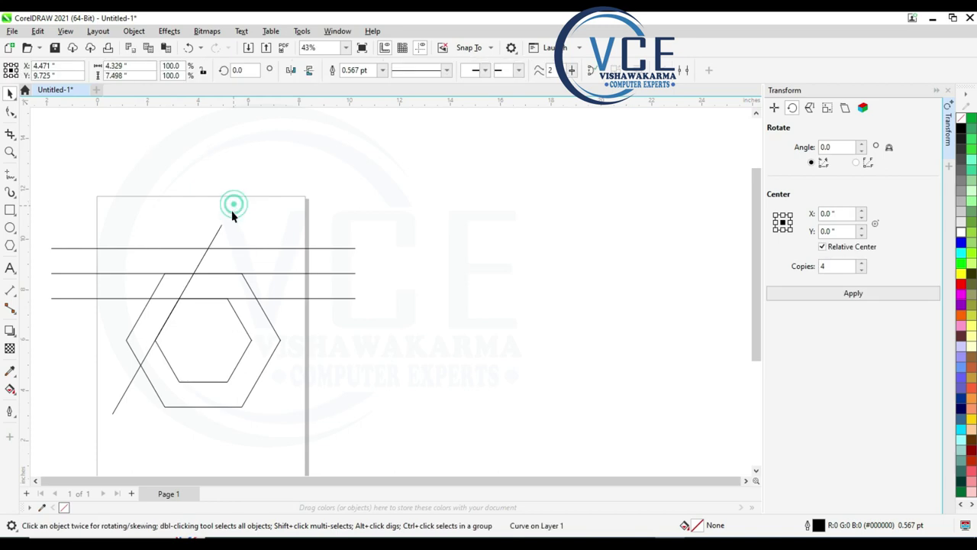
{"action": "left_click", "coordinate": [170, 314]}
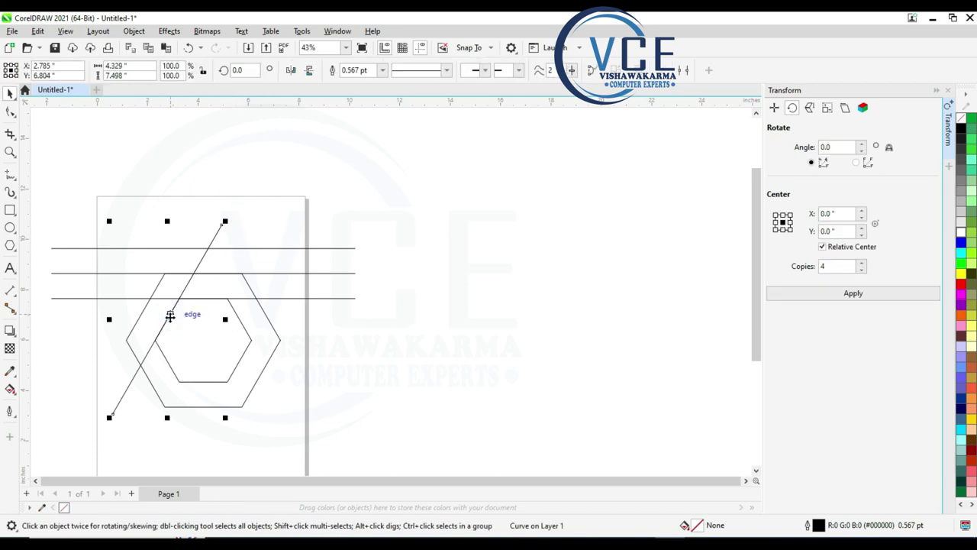
Step: Place a parallel copy at the outer hexagon's vertex and select both slanted lines
{"action": "left_click_drag", "start_coordinate": [169, 320], "coordinate": [145, 306]}
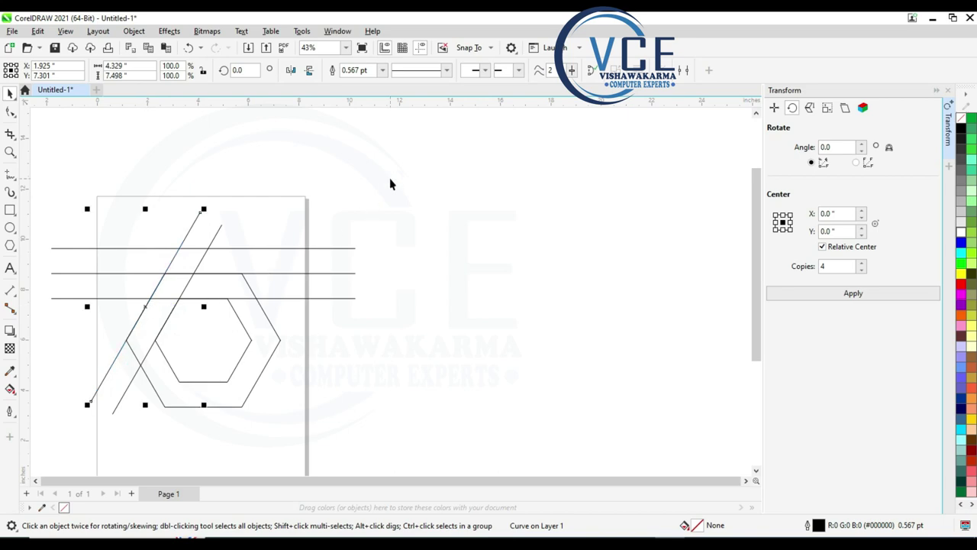
{"action": "left_click", "coordinate": [390, 181]}
{"action": "scroll", "coordinate": [327, 211], "scroll_direction": "down", "scroll_amount": 1}
{"action": "scroll", "coordinate": [268, 301], "scroll_direction": "up", "scroll_amount": 1}
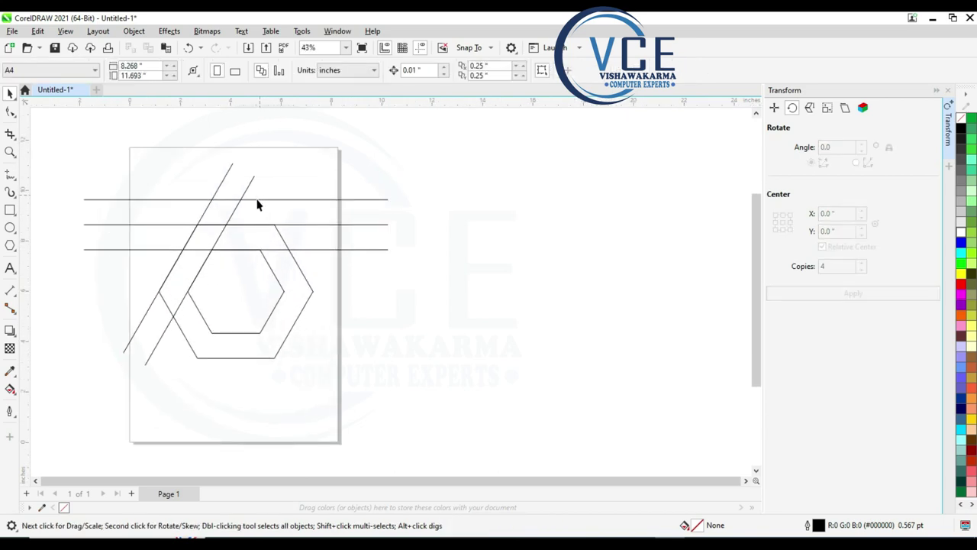
{"action": "left_click", "coordinate": [197, 283]}
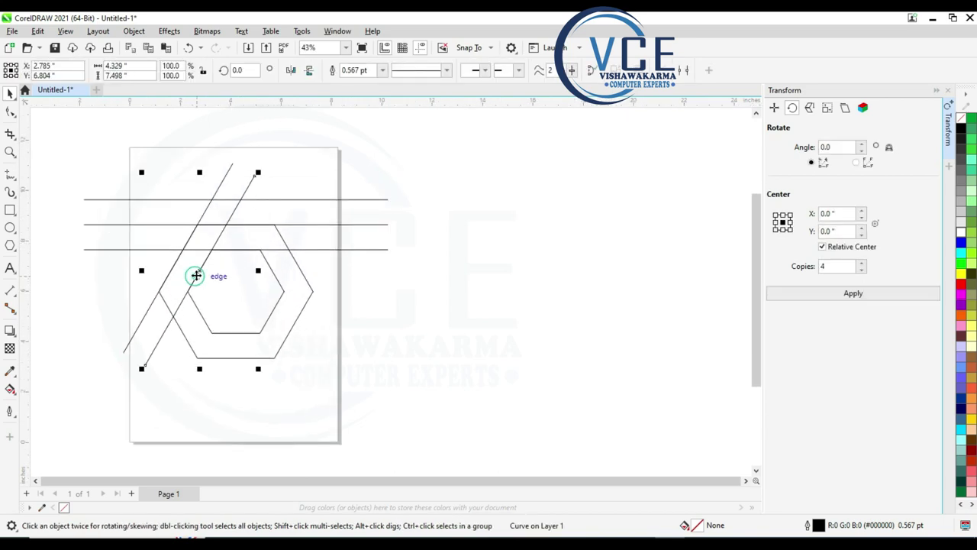
{"action": "left_click", "coordinate": [124, 348], "text": "shift"}
{"action": "left_click", "coordinate": [157, 376]}
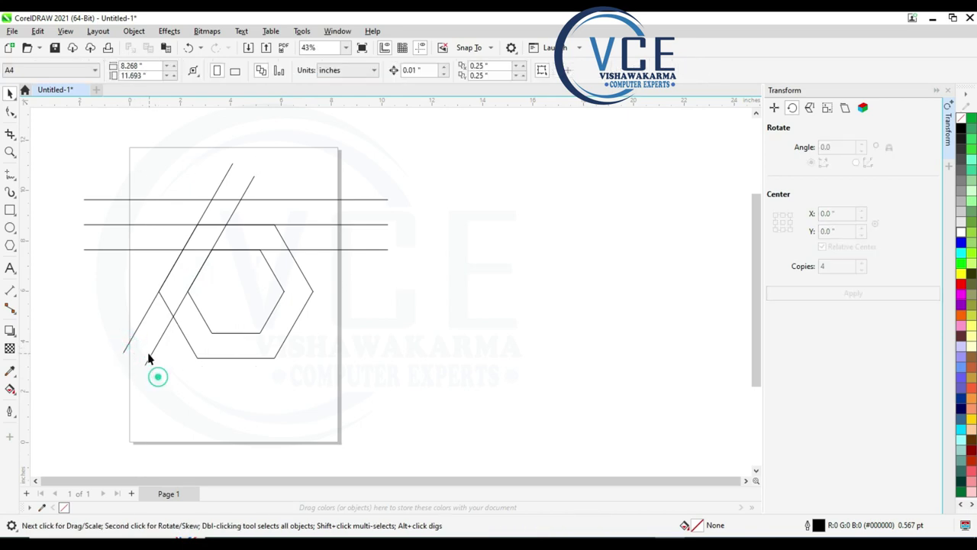
{"action": "left_click", "coordinate": [151, 355]}
{"action": "left_click", "coordinate": [126, 347], "text": "shift"}
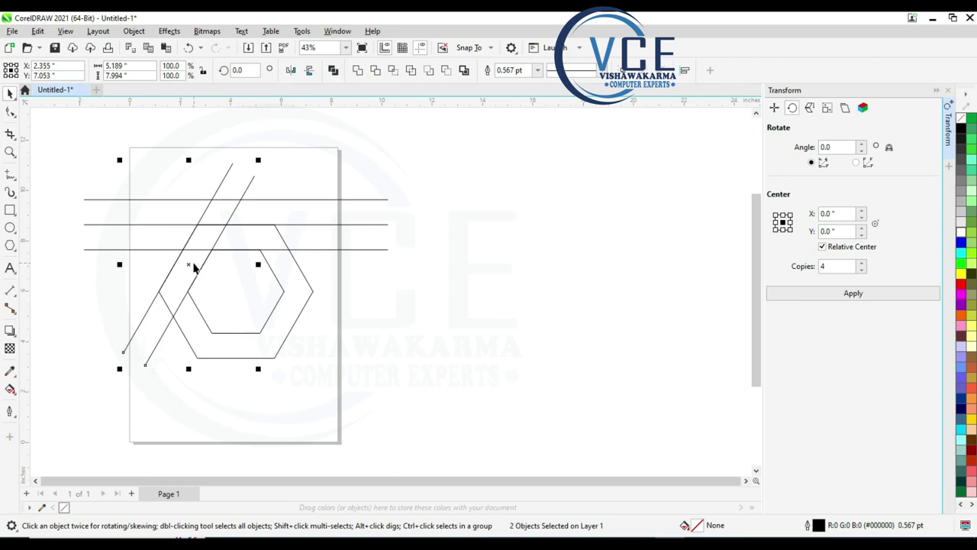
Step: Copy both slanted lines right, mirror them horizontally, and fit them against the hexagons
{"action": "left_click_drag", "start_coordinate": [194, 267], "coordinate": [361, 328]}
{"action": "left_click", "coordinate": [305, 73]}
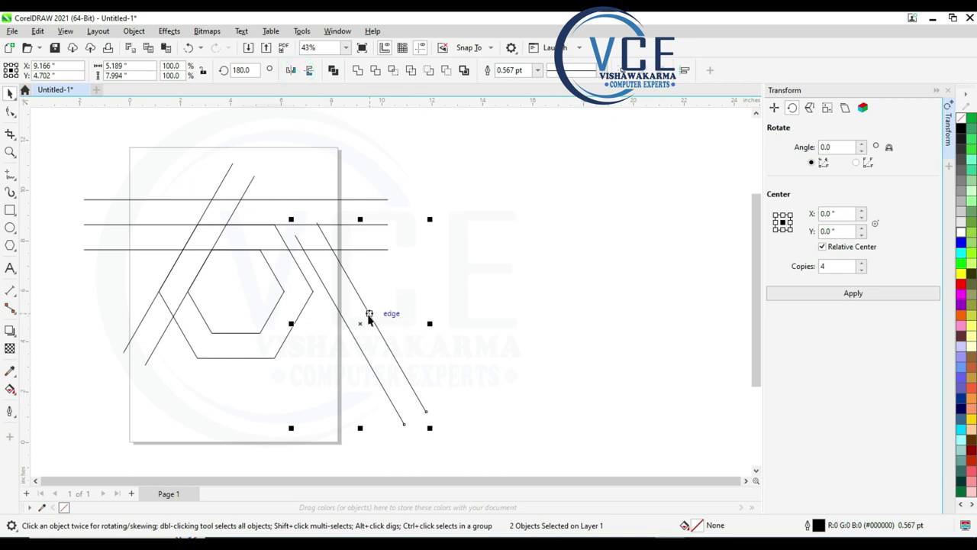
{"action": "left_click_drag", "start_coordinate": [369, 317], "coordinate": [294, 261]}
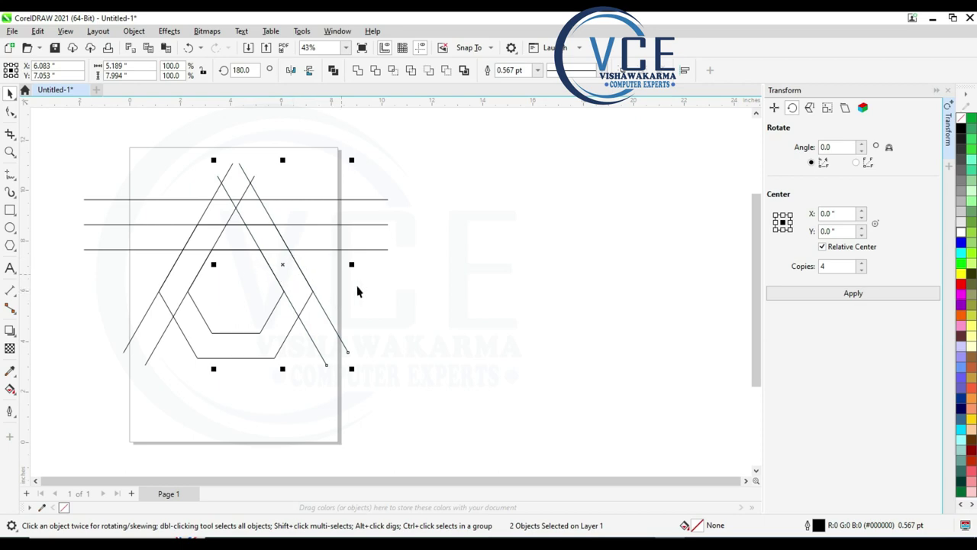
{"action": "left_click", "coordinate": [405, 321]}
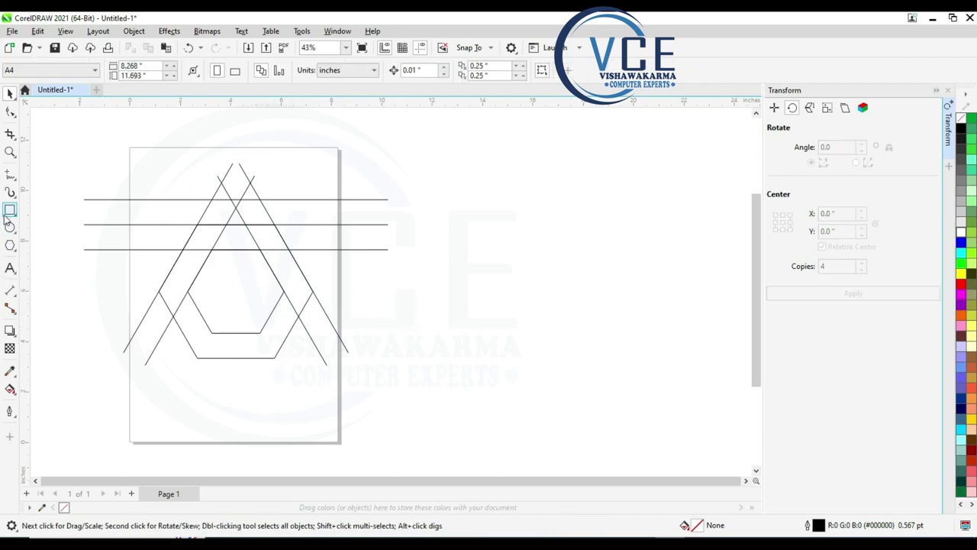
Step: Draw a 60° line up-right from the inner hexagon's bottom-right node, plus a parallel copy
{"action": "left_click", "coordinate": [10, 176]}
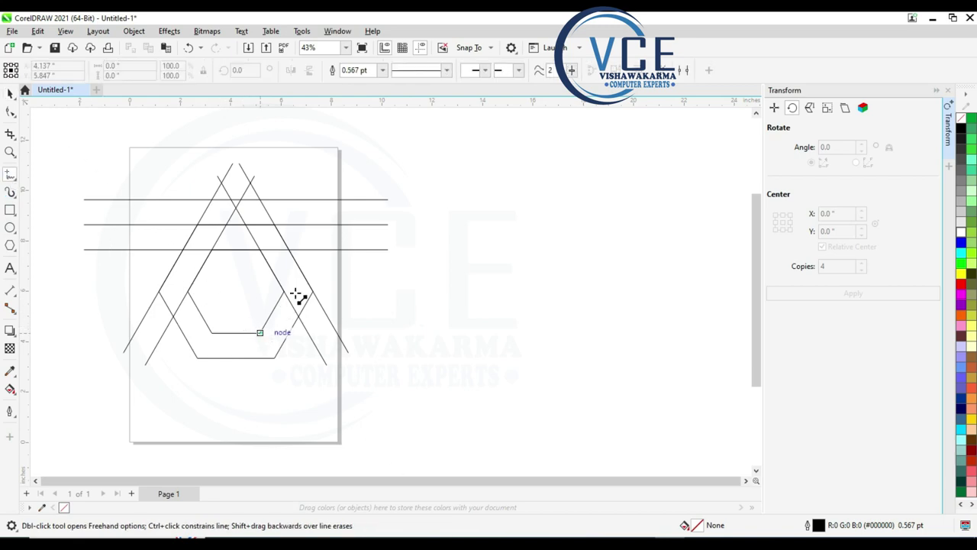
{"action": "left_click", "coordinate": [259, 332]}
{"action": "left_click", "coordinate": [401, 140], "text": "ctrl"}
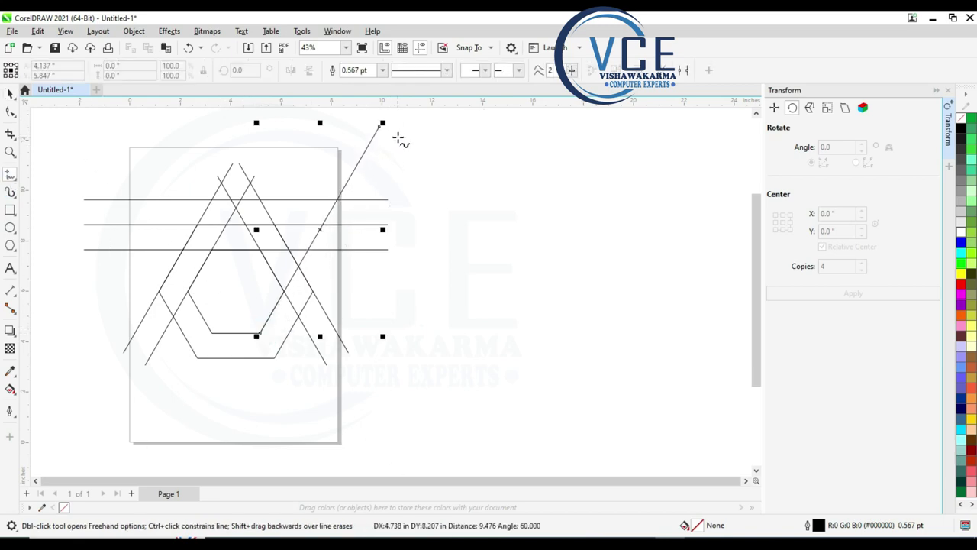
{"action": "key", "text": "space"}
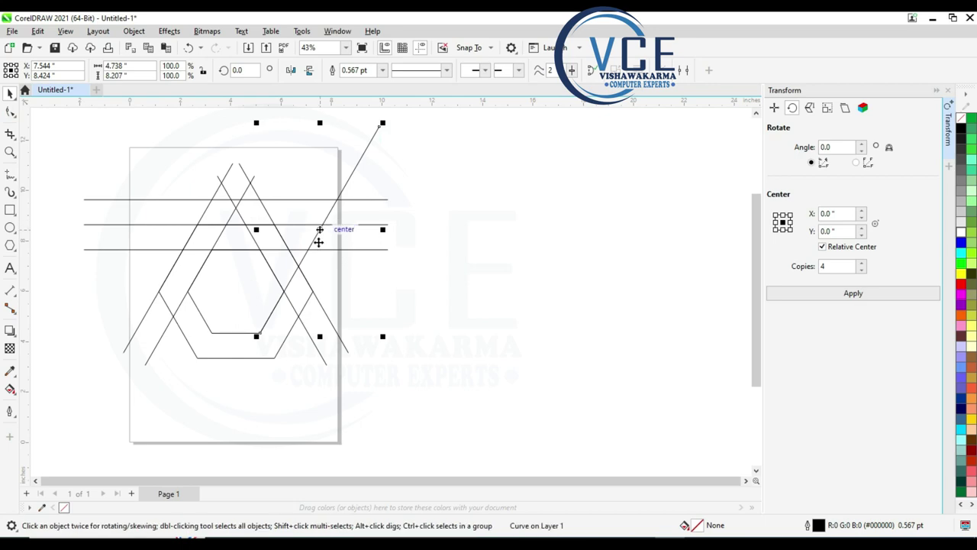
{"action": "mouse_move", "coordinate": [322, 228]}
{"action": "left_mouse_down"}
{"action": "mouse_move", "coordinate": [275, 310]}
{"action": "mouse_move", "coordinate": [294, 325]}
{"action": "left_mouse_up"}
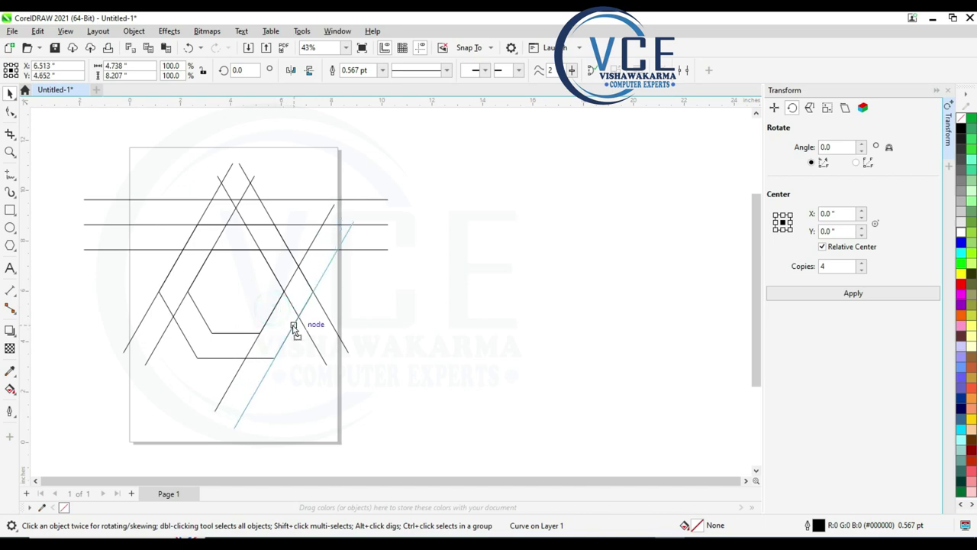
{"action": "left_click", "coordinate": [481, 341]}
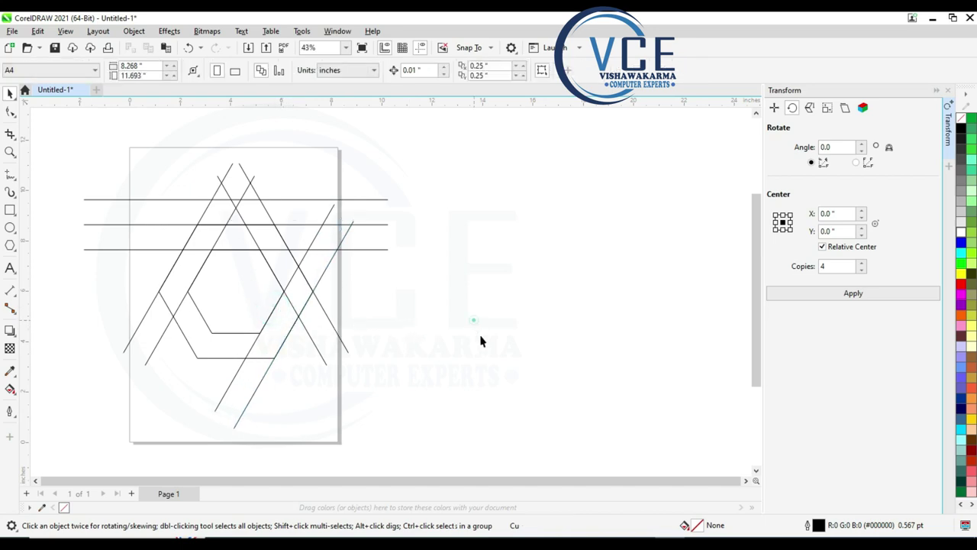
Step: Smart-fill the top band and slanted regions blue
{"action": "left_click", "coordinate": [10, 390]}
{"action": "left_click", "coordinate": [42, 400]}
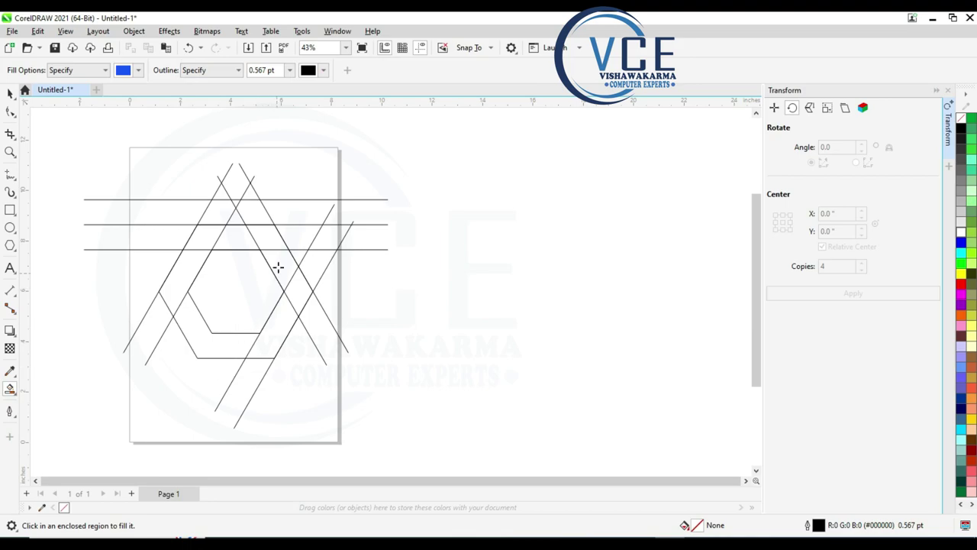
{"action": "scroll", "coordinate": [265, 182], "scroll_direction": "up", "scroll_amount": 1}
{"action": "scroll", "coordinate": [212, 203], "scroll_direction": "up", "scroll_amount": 1}
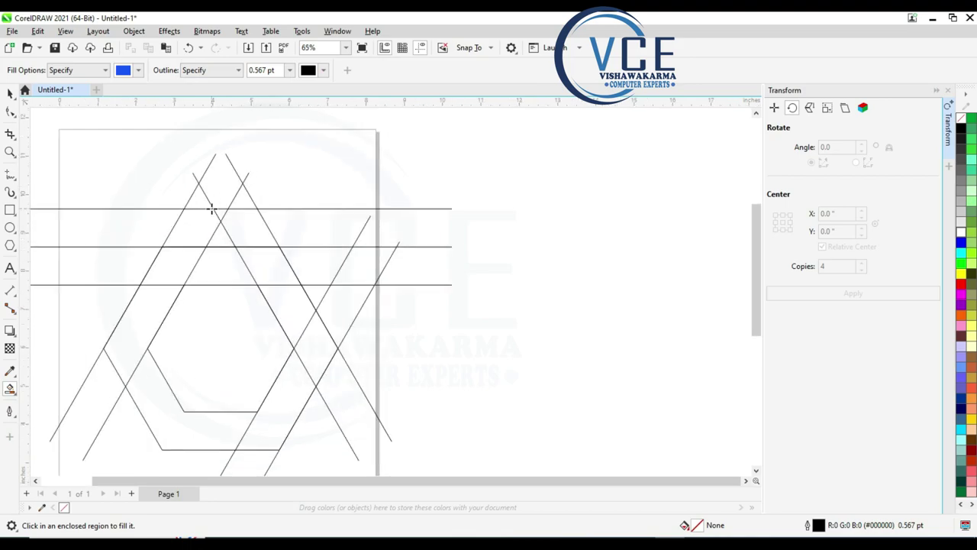
{"action": "left_click", "coordinate": [205, 227]}
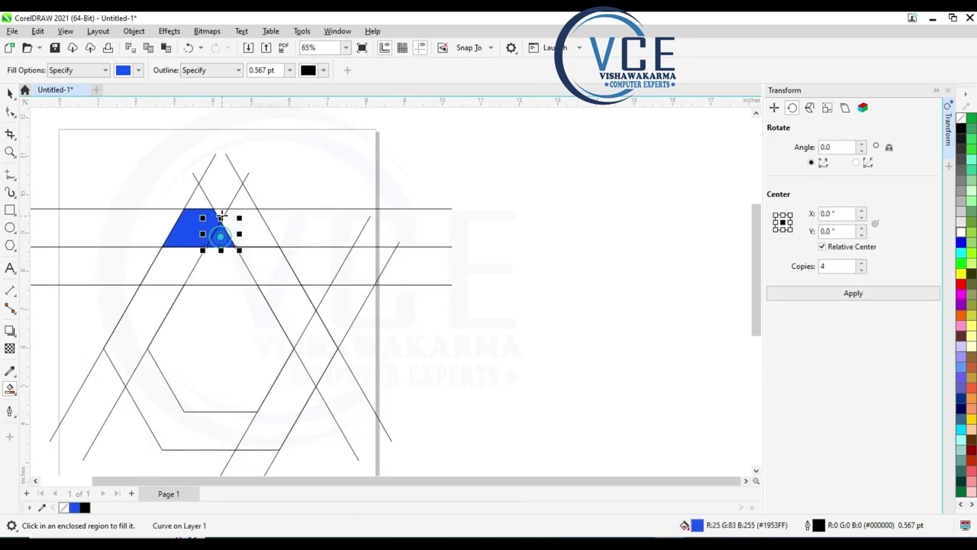
{"action": "left_click", "coordinate": [236, 224]}
{"action": "left_click", "coordinate": [267, 266]}
{"action": "left_click", "coordinate": [294, 303]}
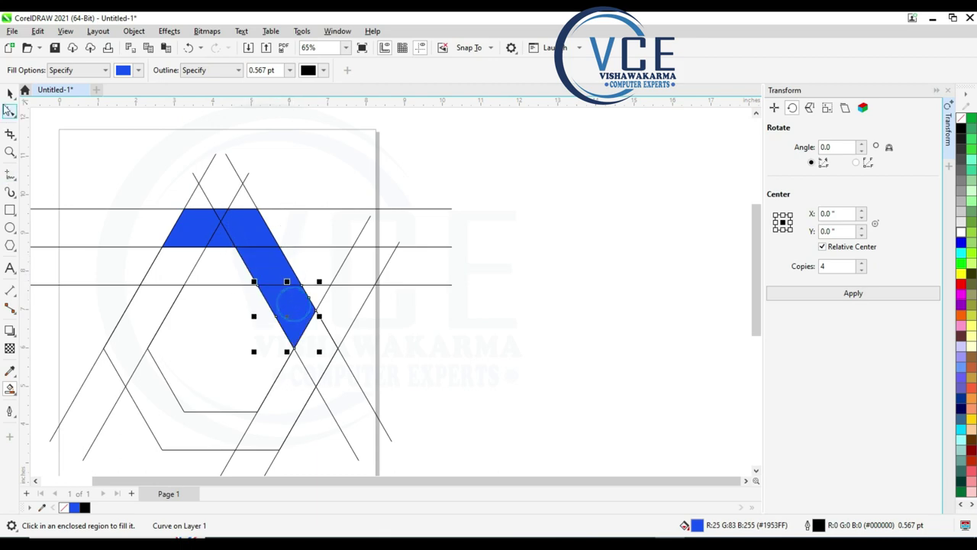
{"action": "key", "text": "space"}
Step: Select all the blue pieces and weld them into one shape
{"action": "left_click", "coordinate": [366, 308]}
{"action": "left_click", "coordinate": [194, 228]}
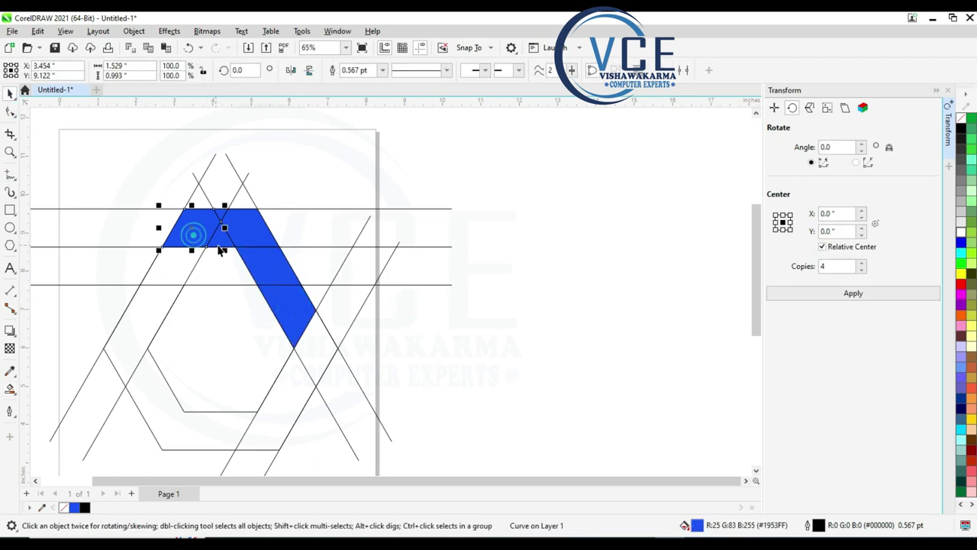
{"action": "left_click", "coordinate": [232, 243], "text": "shift"}
{"action": "left_click", "coordinate": [261, 253], "text": "shift"}
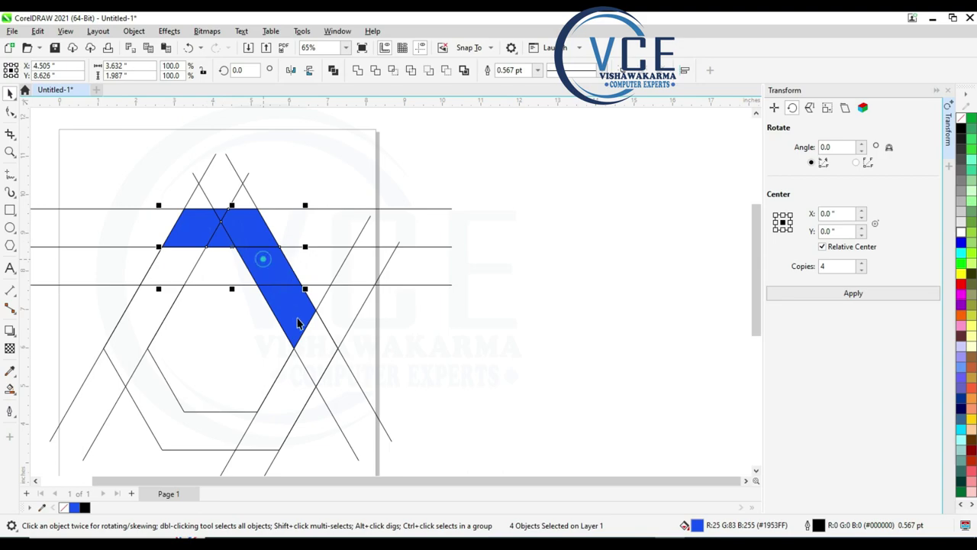
{"action": "left_click", "coordinate": [291, 302], "text": "shift"}
{"action": "left_click", "coordinate": [299, 323], "text": "shift"}
{"action": "left_click", "coordinate": [357, 73]}
{"action": "left_click", "coordinate": [491, 161]}
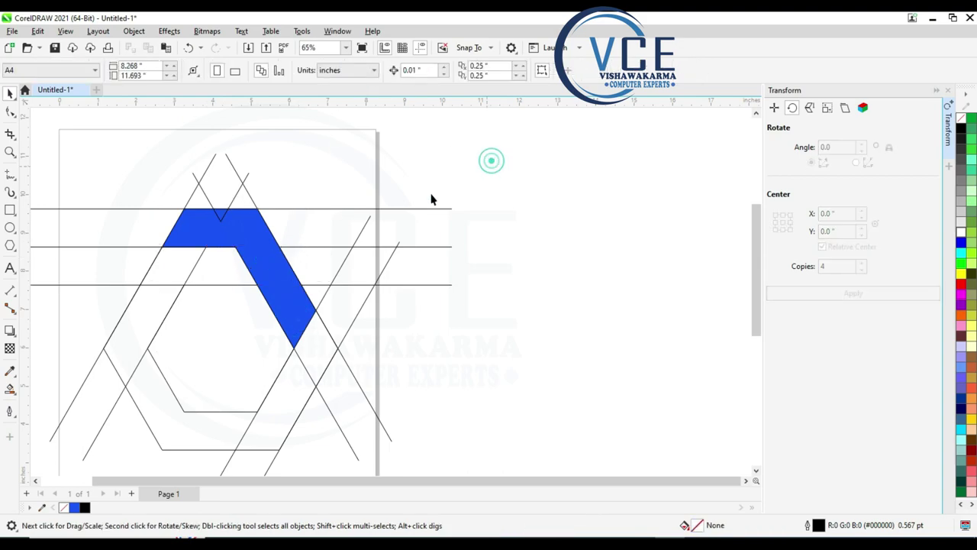
Step: Weld the small notch piece into the blue band
{"action": "left_click", "coordinate": [219, 221]}
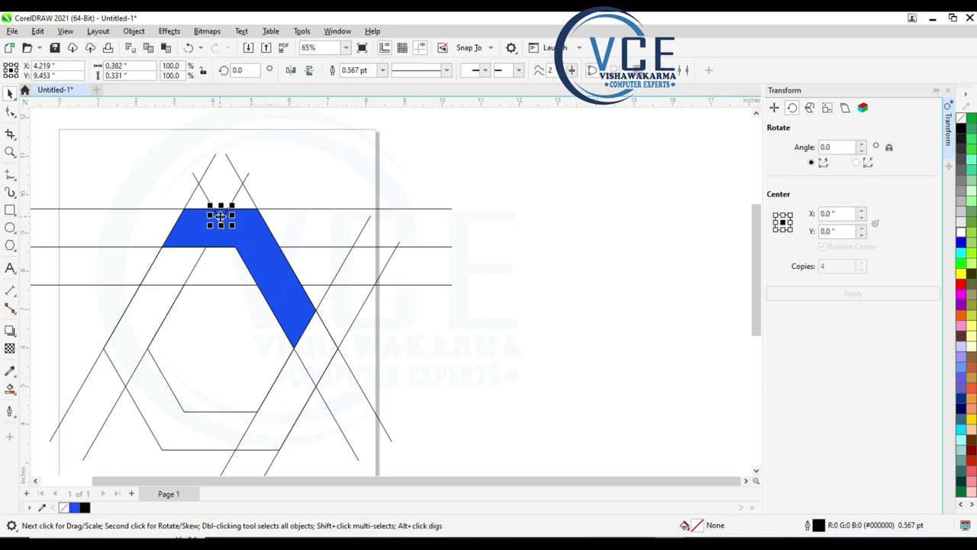
{"action": "left_click", "coordinate": [255, 244], "text": "shift"}
{"action": "left_click", "coordinate": [357, 71]}
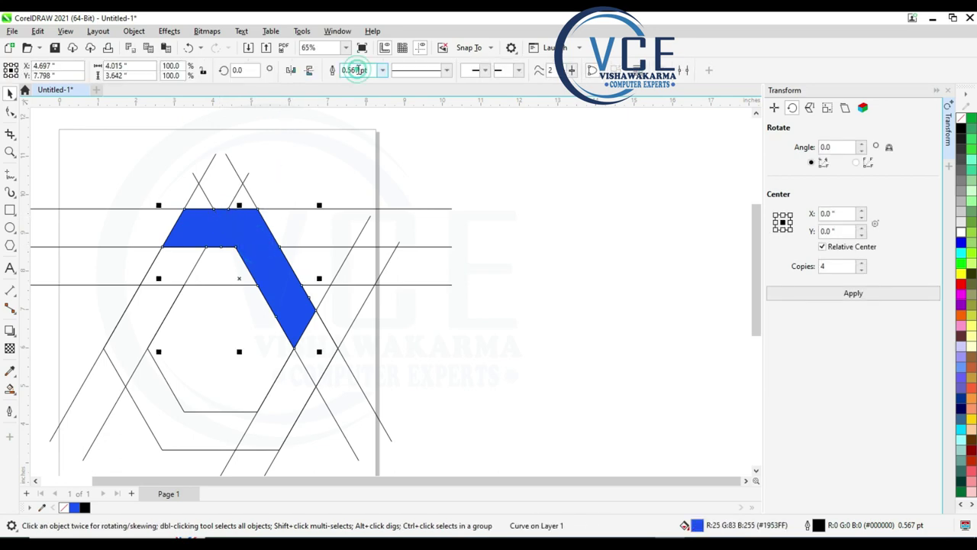
{"action": "left_click", "coordinate": [375, 130]}
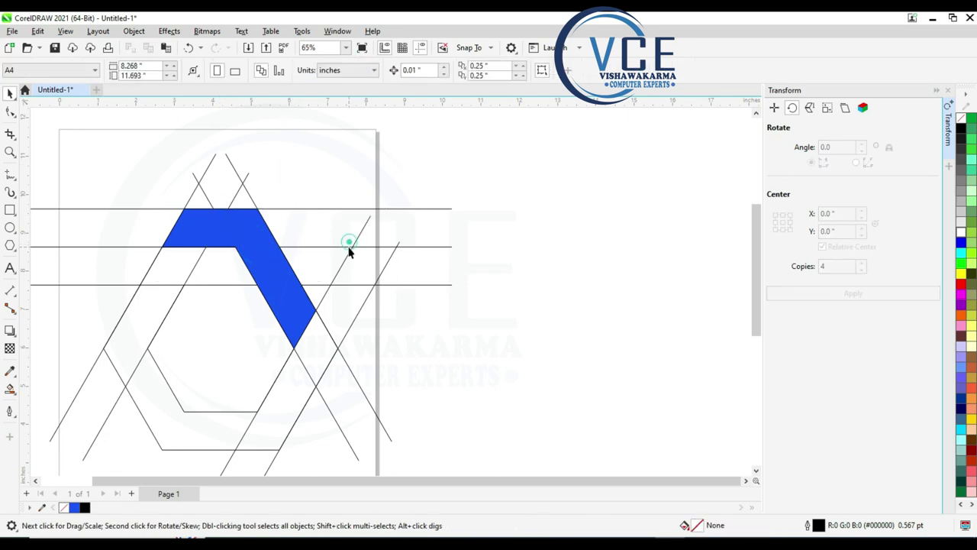
Step: Delete the middle horizontal line and select the hexagon outline with the blue band
{"action": "left_click", "coordinate": [349, 246]}
{"action": "key", "text": "Delete"}
{"action": "left_click", "coordinate": [349, 256]}
{"action": "key", "text": "F10"}
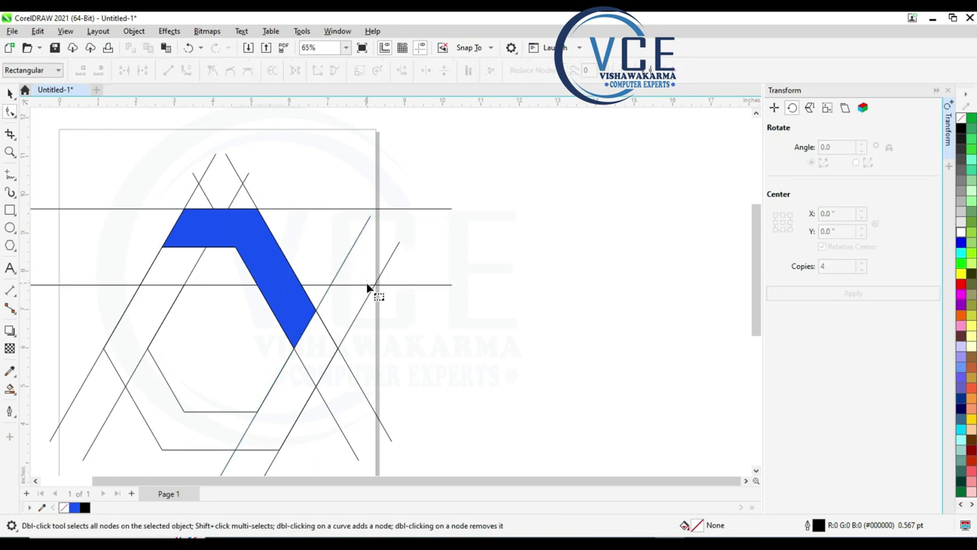
{"action": "left_click", "coordinate": [10, 92]}
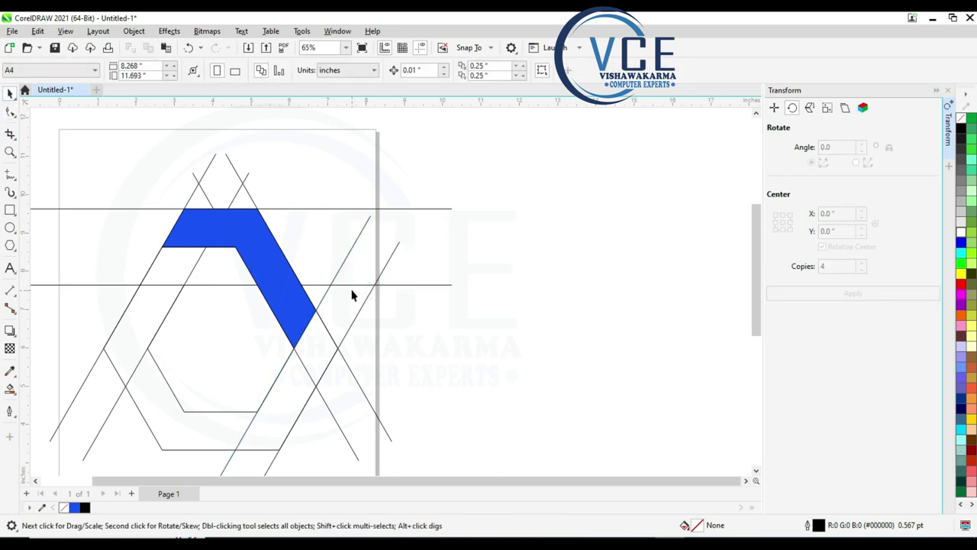
{"action": "left_click", "coordinate": [240, 370]}
{"action": "left_click", "coordinate": [267, 255], "text": "shift"}
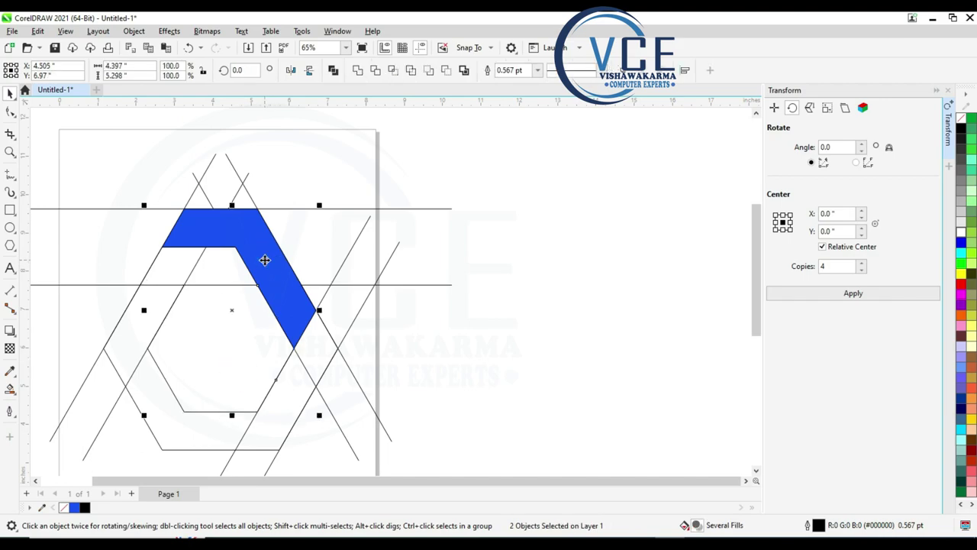
Step: Remove all construction lines, keeping only the hexagon outline and blue band
{"action": "scroll", "coordinate": [263, 261], "scroll_direction": "down", "scroll_amount": 3}
{"action": "key", "text": "Delete"}
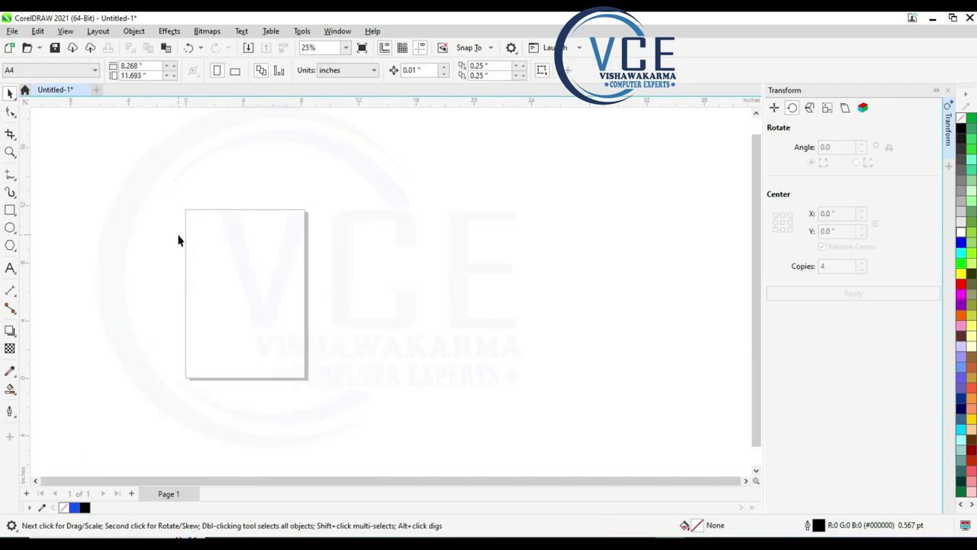
{"action": "key", "text": "ctrl+z"}
{"action": "left_click", "coordinate": [331, 321]}
{"action": "scroll", "coordinate": [264, 267], "scroll_direction": "up", "scroll_amount": 1}
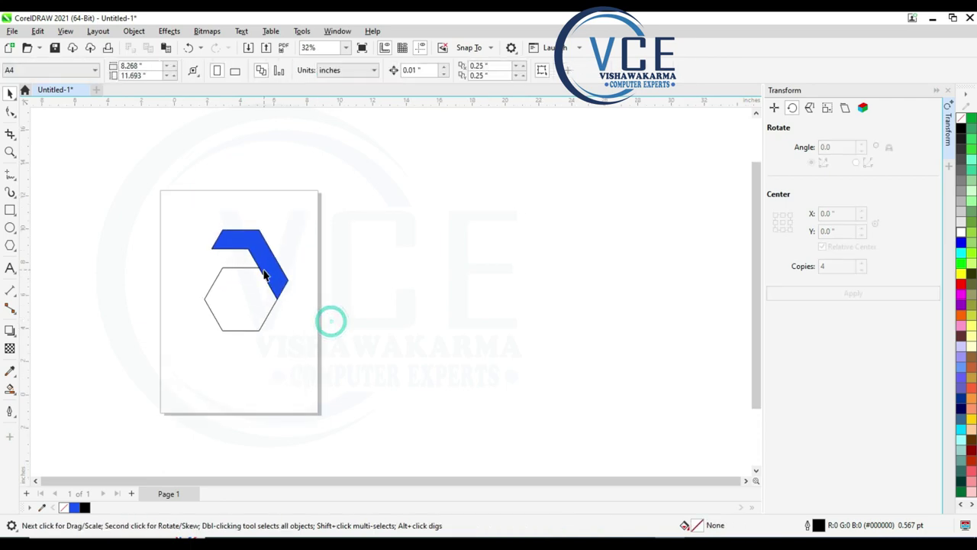
{"action": "scroll", "coordinate": [265, 264], "scroll_direction": "up", "scroll_amount": 1}
Step: Select the blue band and pick the Interactive Fill tool
{"action": "left_click", "coordinate": [265, 264]}
{"action": "left_click", "coordinate": [395, 277]}
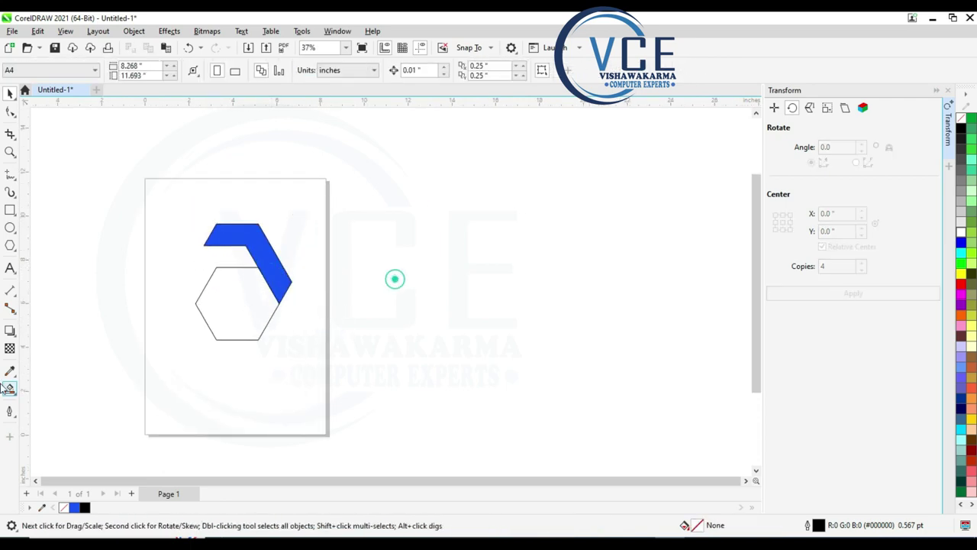
{"action": "left_click", "coordinate": [10, 388]}
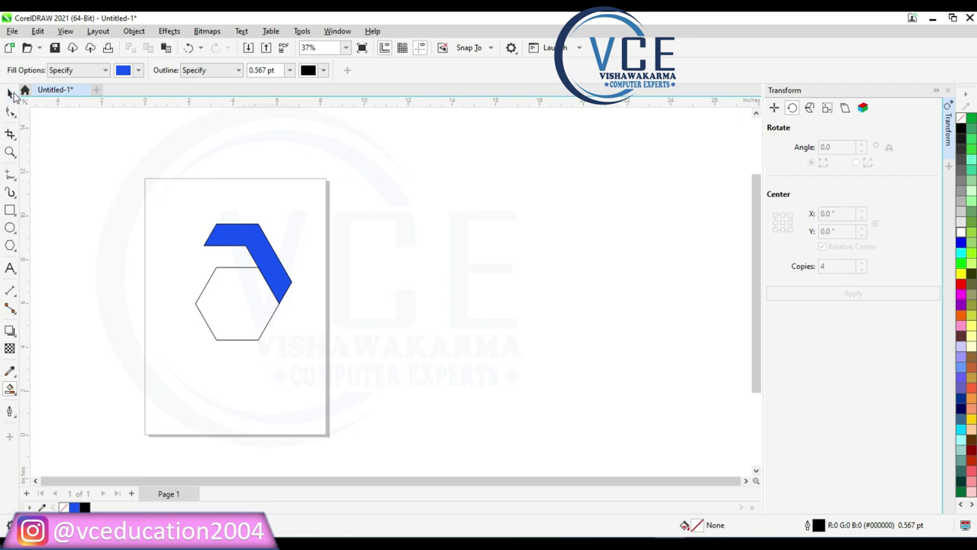
{"action": "left_click", "coordinate": [10, 93]}
{"action": "scroll", "coordinate": [284, 281], "scroll_direction": "down", "scroll_amount": 1}
{"action": "left_click", "coordinate": [250, 253]}
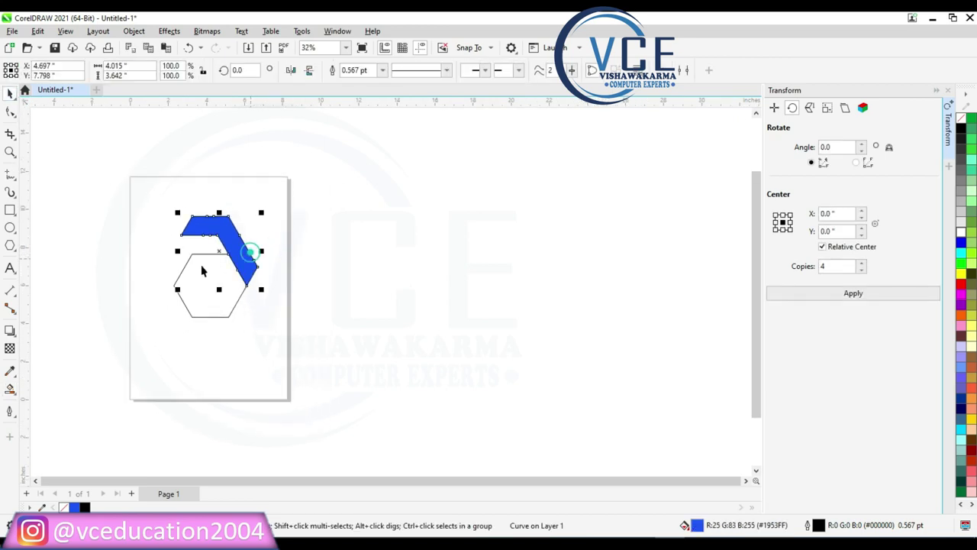
{"action": "left_click", "coordinate": [10, 389]}
{"action": "left_click", "coordinate": [46, 402]}
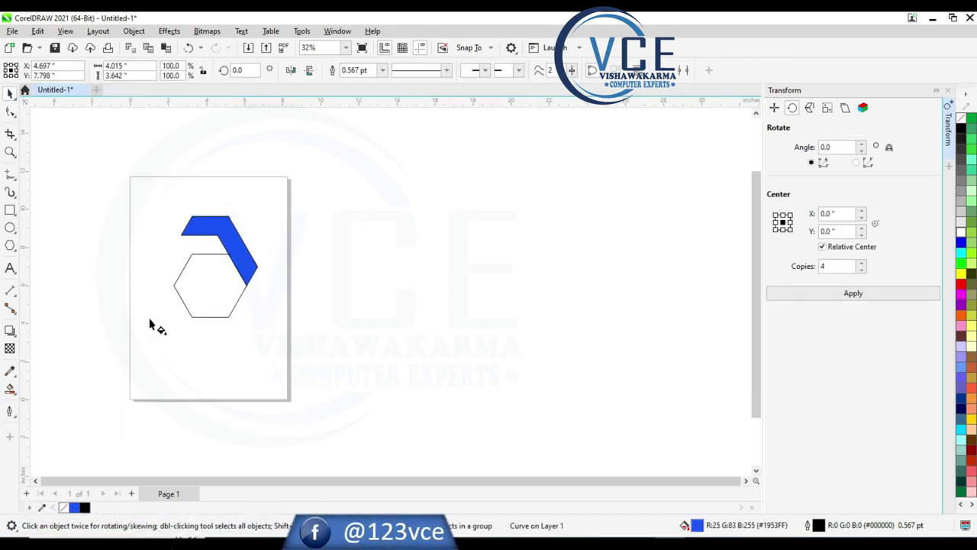
Step: Give the band a fountain fill from yellow at the top-left to red at the lower-right
{"action": "left_click_drag", "start_coordinate": [196, 227], "coordinate": [244, 265]}
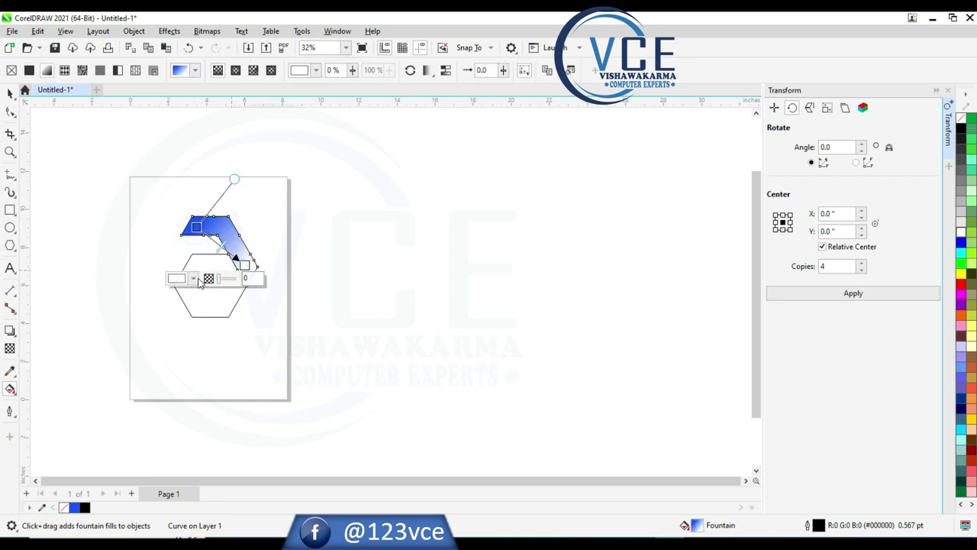
{"action": "left_click", "coordinate": [194, 277]}
{"action": "left_click", "coordinate": [221, 371]}
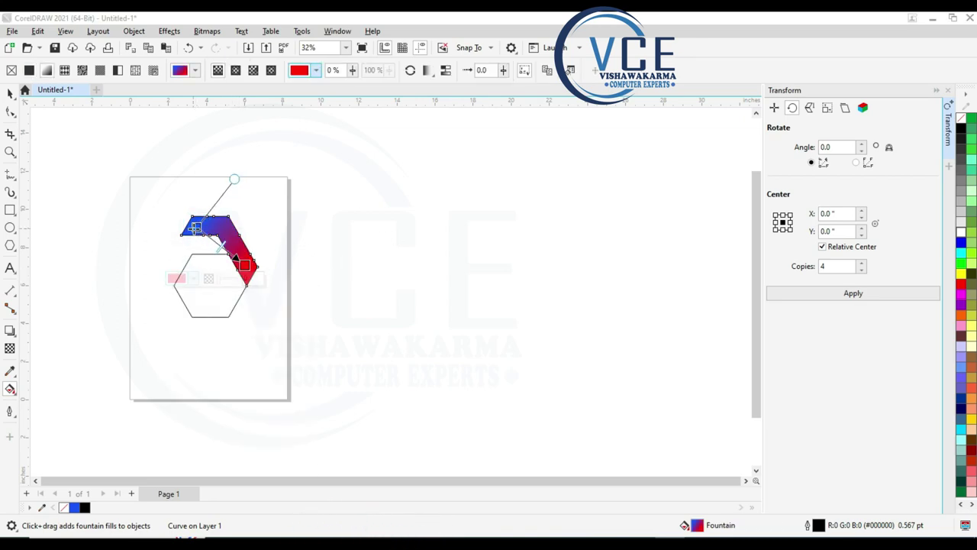
{"action": "left_click", "coordinate": [196, 226]}
{"action": "left_click", "coordinate": [141, 239]}
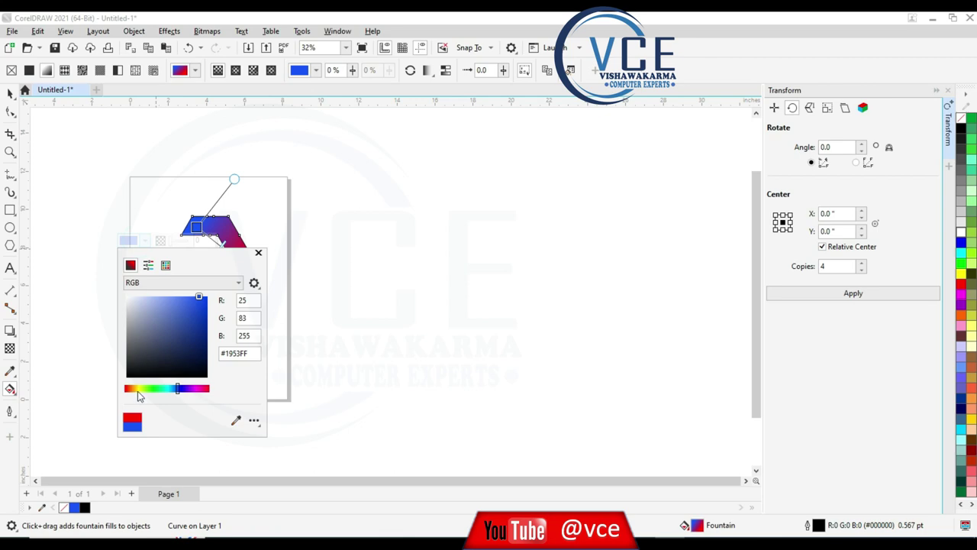
{"action": "left_click", "coordinate": [137, 388]}
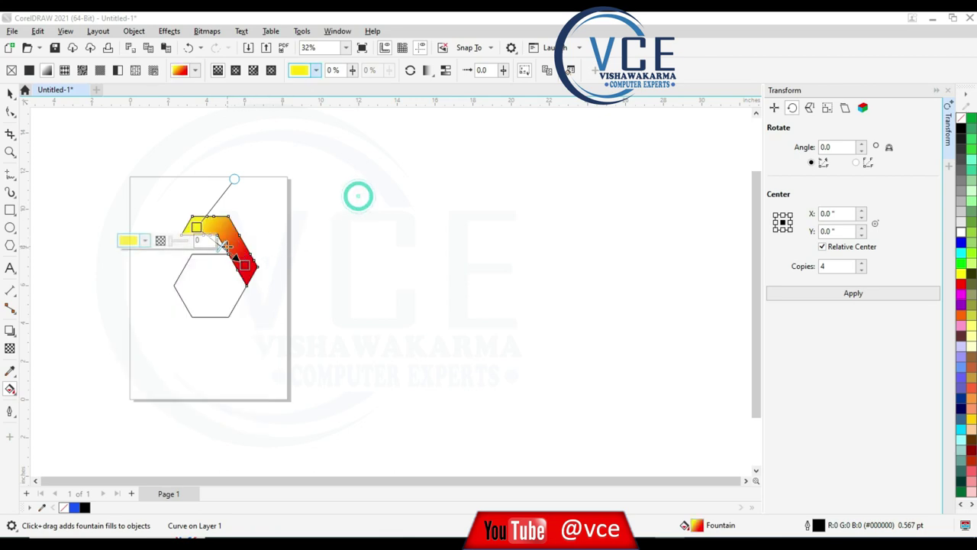
Step: Adjust the gradient's red end and reselect the yellow-red band
{"action": "left_click_drag", "start_coordinate": [244, 267], "coordinate": [251, 273]}
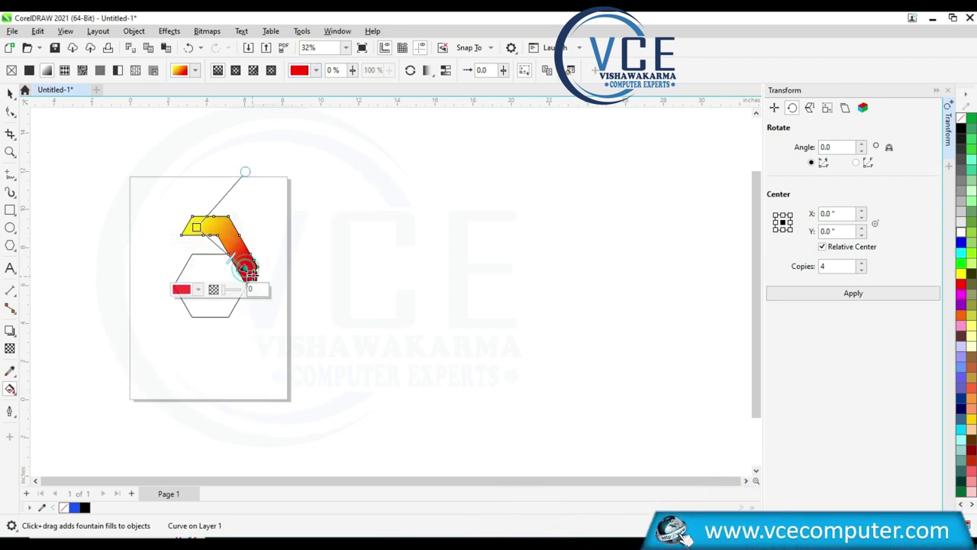
{"action": "left_click", "coordinate": [278, 310]}
{"action": "left_click", "coordinate": [10, 92]}
{"action": "left_click", "coordinate": [229, 237]}
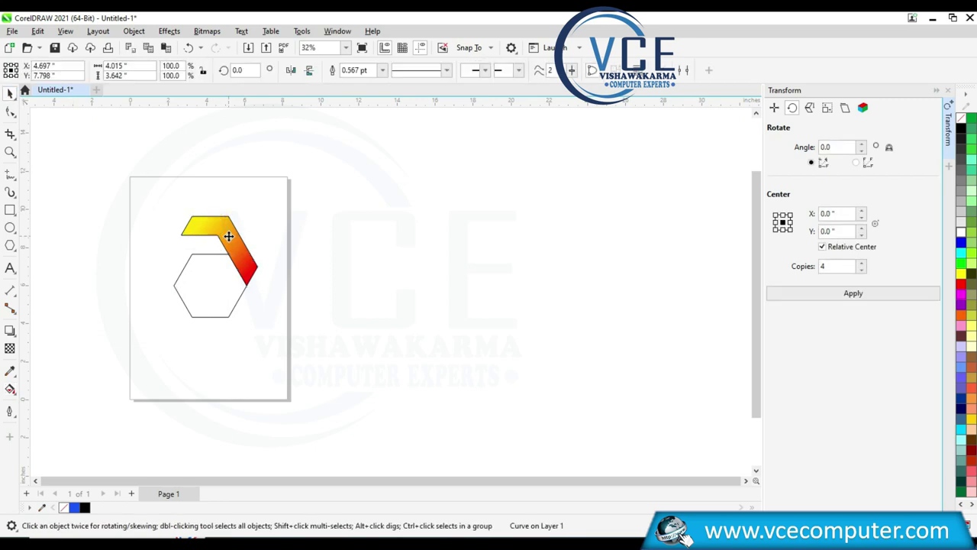
Step: Rotate a 60° copy of the band about the hexagon centre and repeat it into a ring
{"action": "left_click_drag", "start_coordinate": [219, 252], "coordinate": [212, 285]}
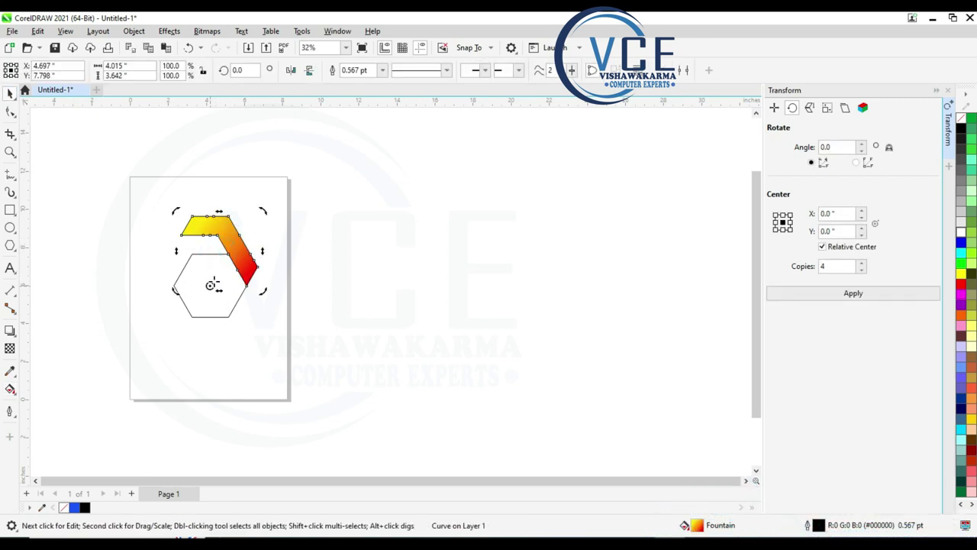
{"action": "left_click", "coordinate": [258, 208]}
{"action": "left_click", "coordinate": [243, 263]}
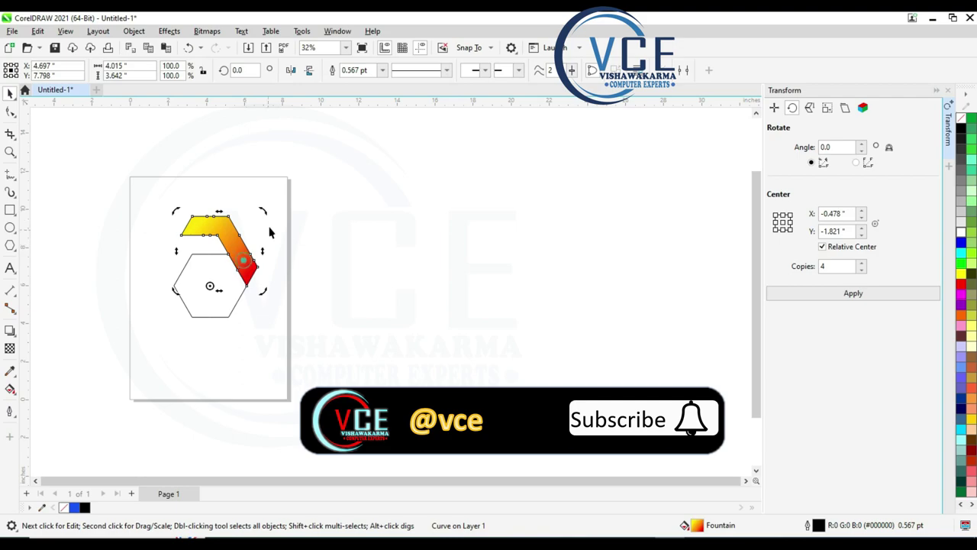
{"action": "left_click_drag", "start_coordinate": [263, 210], "coordinate": [288, 294]}
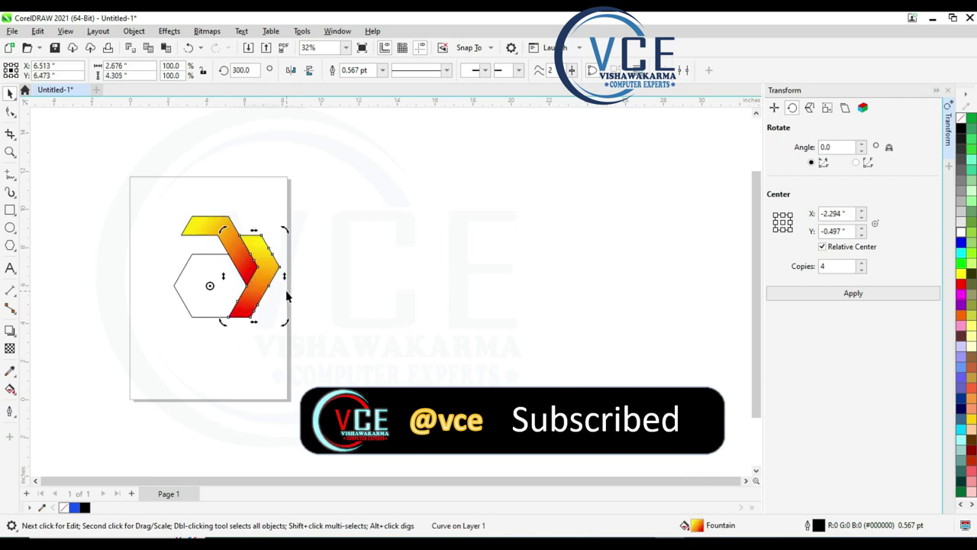
{"action": "key", "text": "ctrl+r"}
{"action": "key", "text": "ctrl+r"}
{"action": "key", "text": "ctrl+r"}
{"action": "key", "text": "ctrl+r"}
{"action": "left_click", "coordinate": [344, 301]}
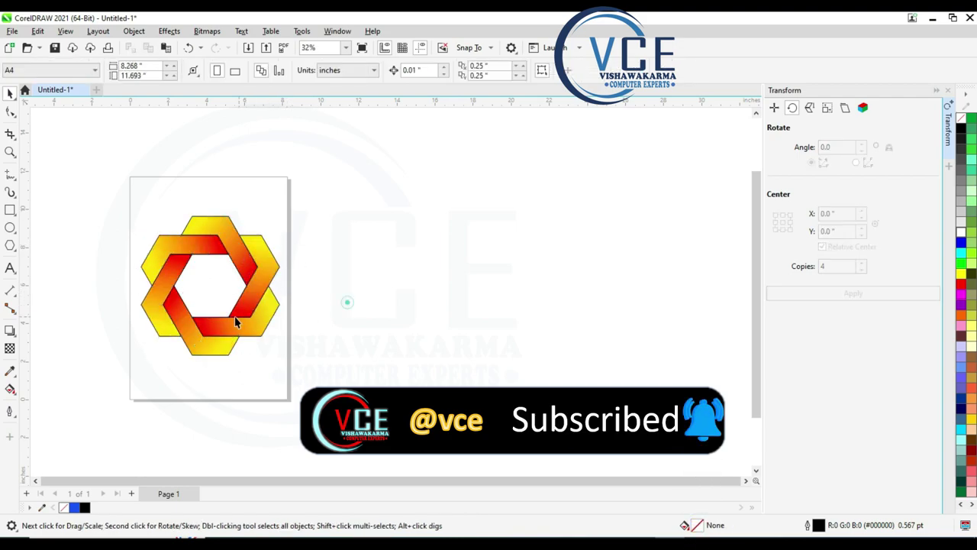
{"action": "left_click", "coordinate": [214, 299]}
Step: Delete the central hexagon and drop a copy of the gradient ring right of the page
{"action": "key", "text": "Delete"}
{"action": "scroll", "coordinate": [152, 401], "scroll_direction": "up", "scroll_amount": 2}
{"action": "left_click", "coordinate": [283, 196]}
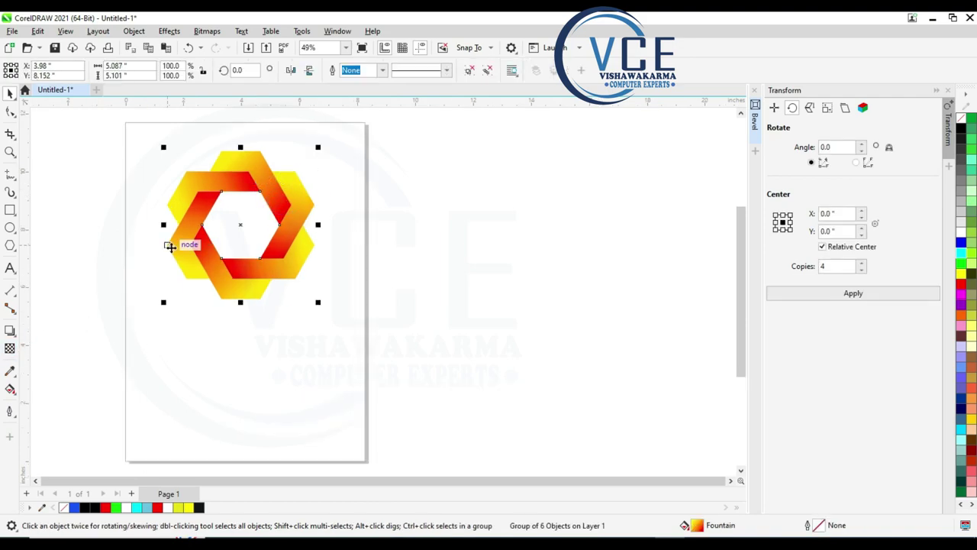
{"action": "left_click_drag", "start_coordinate": [282, 192], "coordinate": [468, 207]}
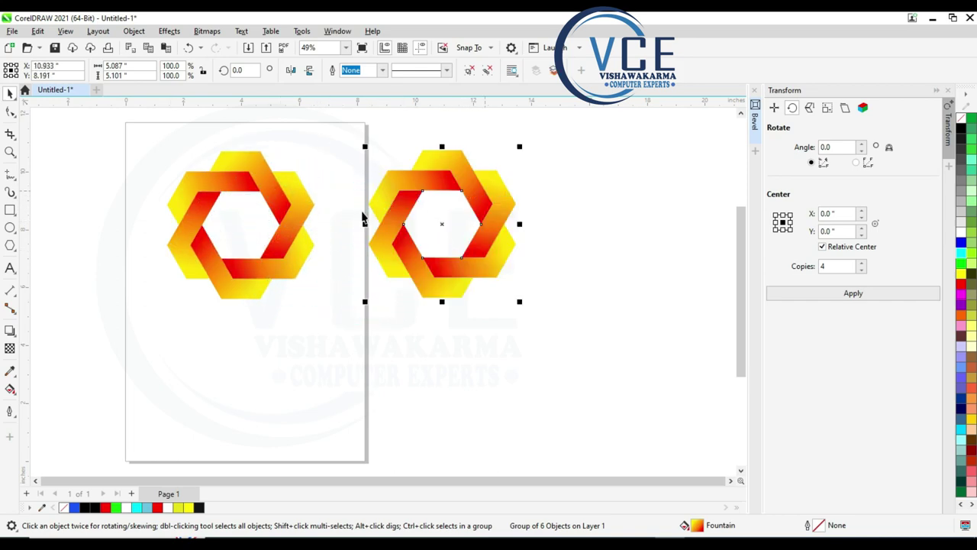
Step: Select the original left ring and pick the Drop Shadow tool
{"action": "left_click", "coordinate": [273, 200]}
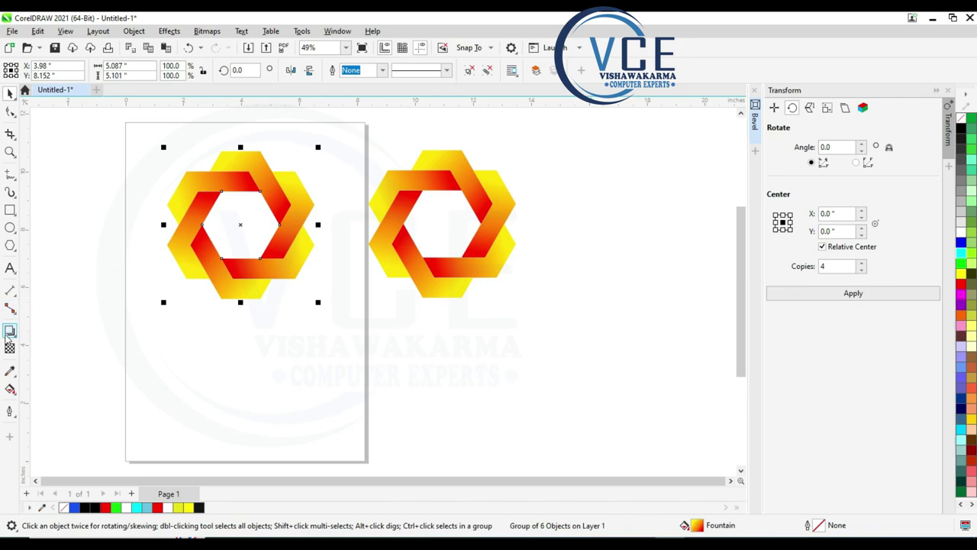
{"action": "left_click", "coordinate": [10, 331]}
{"action": "left_click", "coordinate": [48, 329]}
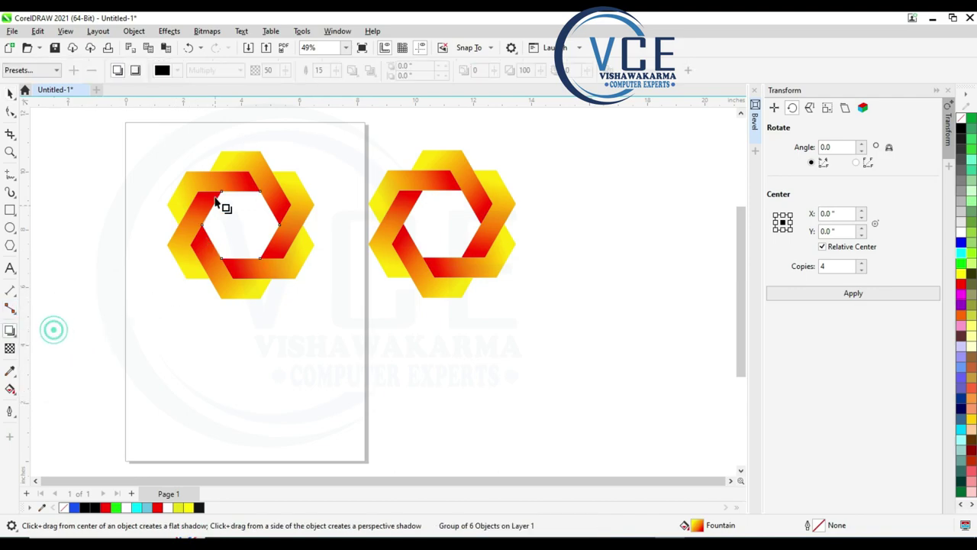
Step: Give the left ring a Small Glow shadow feathered outside at 10
{"action": "left_click", "coordinate": [56, 70]}
{"action": "mouse_move", "coordinate": [24, 171]}
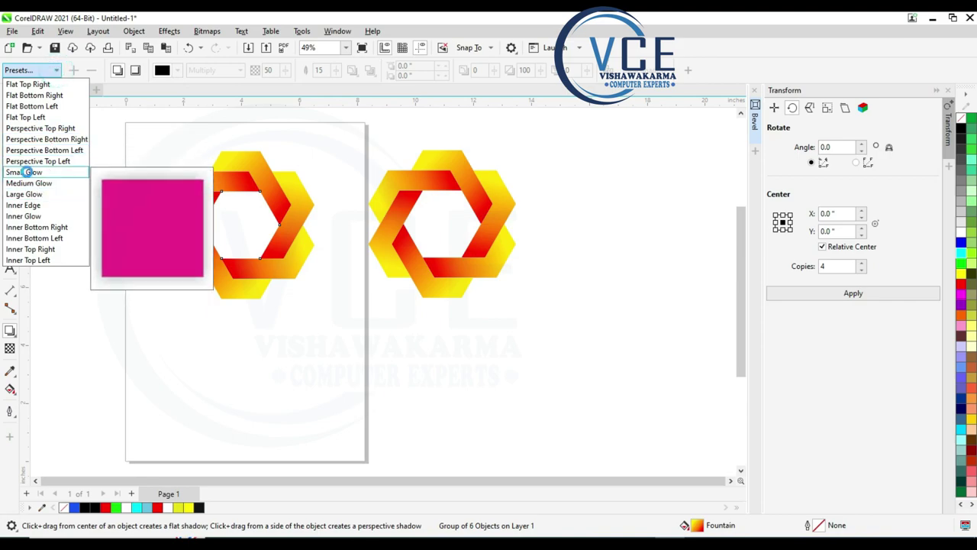
{"action": "left_click", "coordinate": [25, 172]}
{"action": "left_click", "coordinate": [177, 71]}
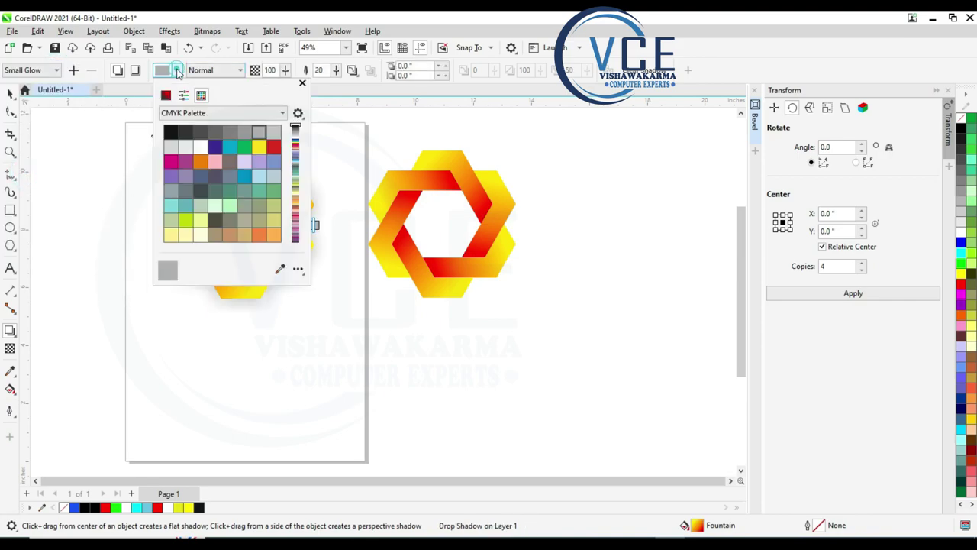
{"action": "left_click", "coordinate": [177, 70]}
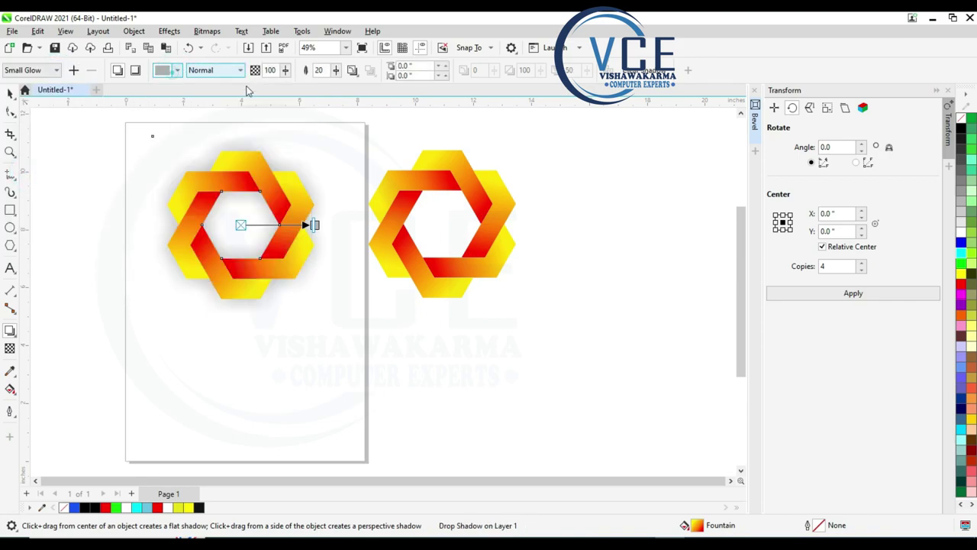
{"action": "left_click", "coordinate": [352, 70]}
{"action": "left_click", "coordinate": [377, 127]}
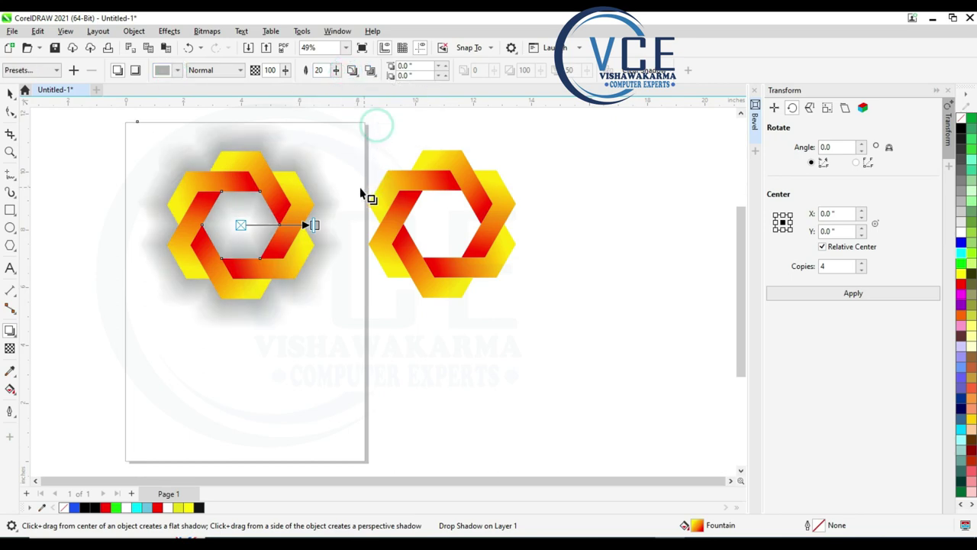
{"action": "type", "text": "10"}
{"action": "left_click", "coordinate": [284, 70]}
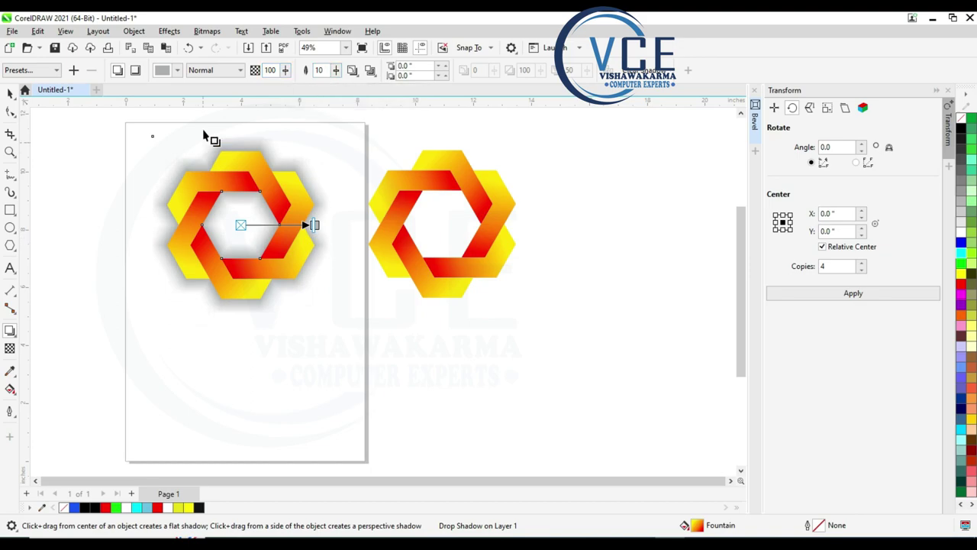
Step: Make the glow shadow dark grey and return to the Pick tool
{"action": "left_click", "coordinate": [176, 70]}
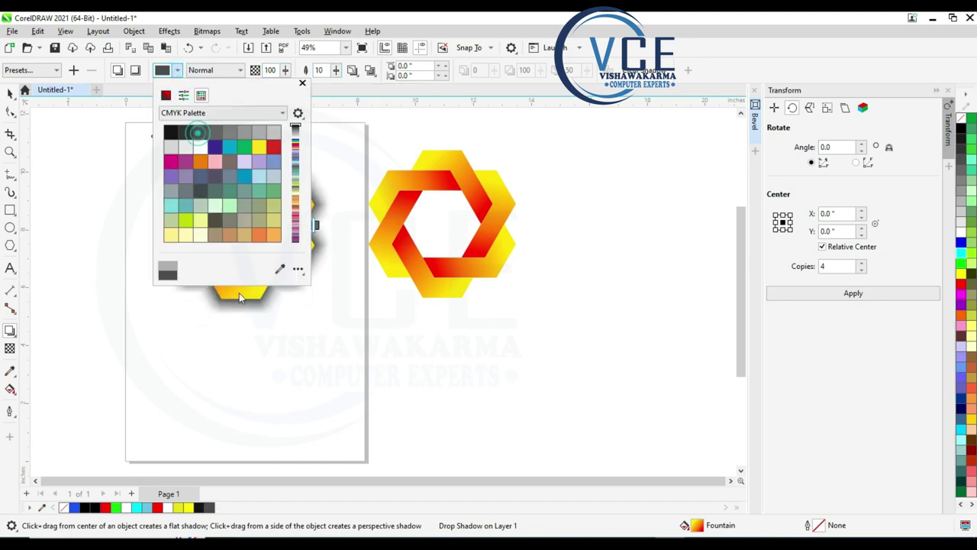
{"action": "left_click", "coordinate": [198, 132]}
{"action": "left_click", "coordinate": [269, 338]}
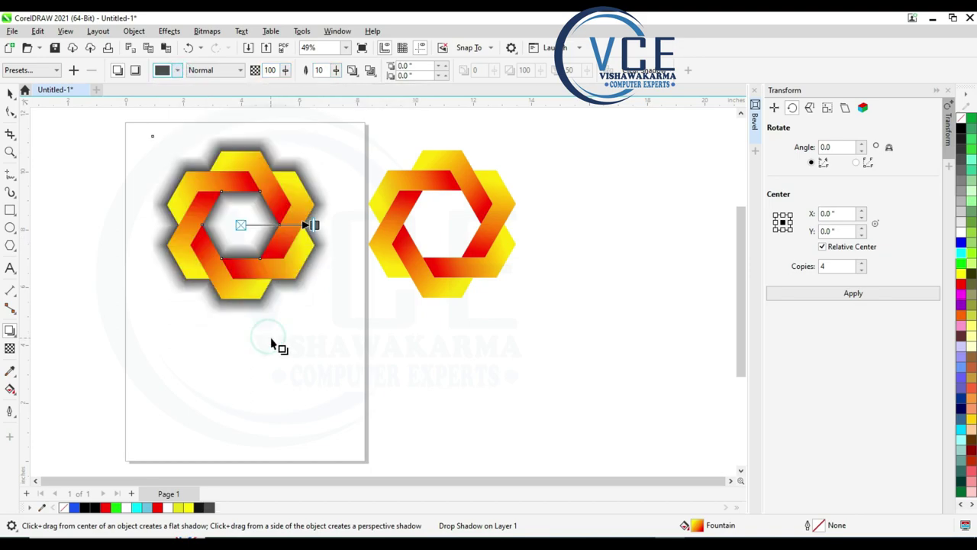
{"action": "left_click", "coordinate": [10, 93]}
{"action": "scroll", "coordinate": [348, 188], "scroll_direction": "down", "scroll_amount": 1}
{"action": "scroll", "coordinate": [334, 180], "scroll_direction": "up", "scroll_amount": 1}
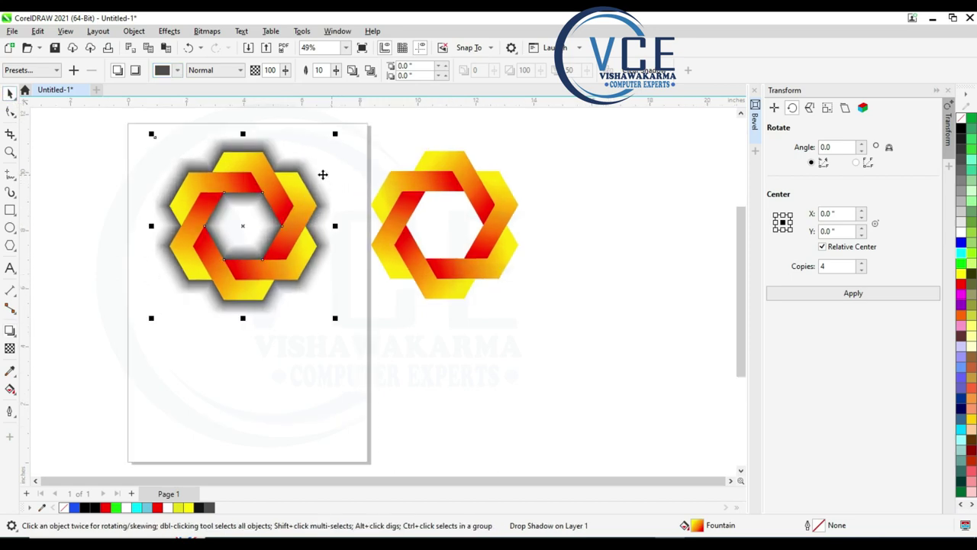
Step: Draw a rectangle spanning both hexagon logos
{"action": "left_click", "coordinate": [10, 210]}
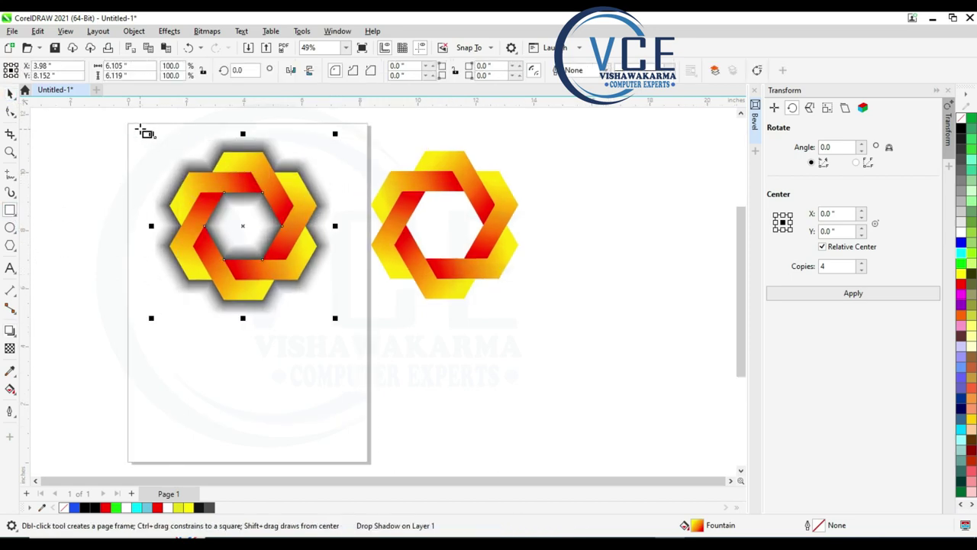
{"action": "mouse_move", "coordinate": [140, 128]}
{"action": "left_mouse_down"}
{"action": "mouse_move", "coordinate": [422, 320]}
{"action": "mouse_move", "coordinate": [528, 335]}
{"action": "left_mouse_up"}
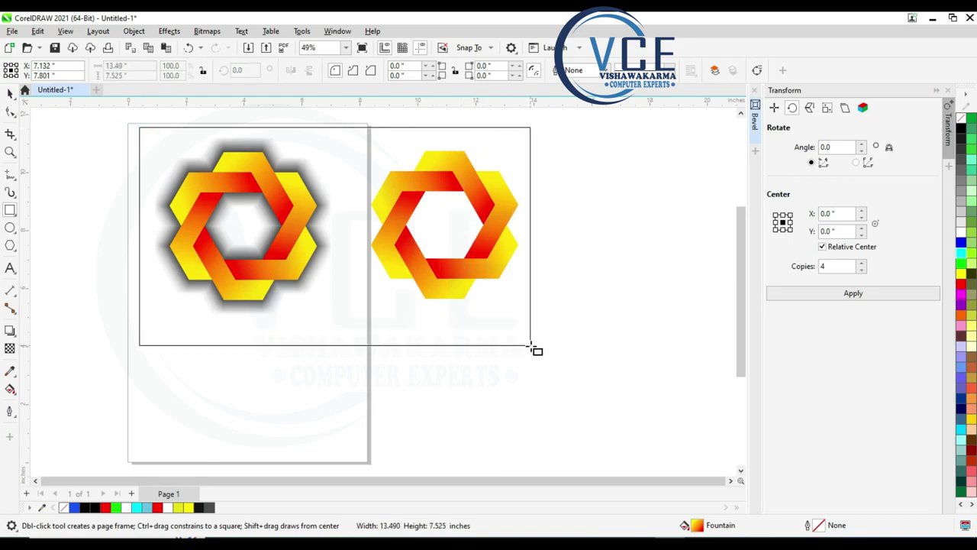
{"action": "left_click_drag", "start_coordinate": [534, 340], "coordinate": [533, 349]}
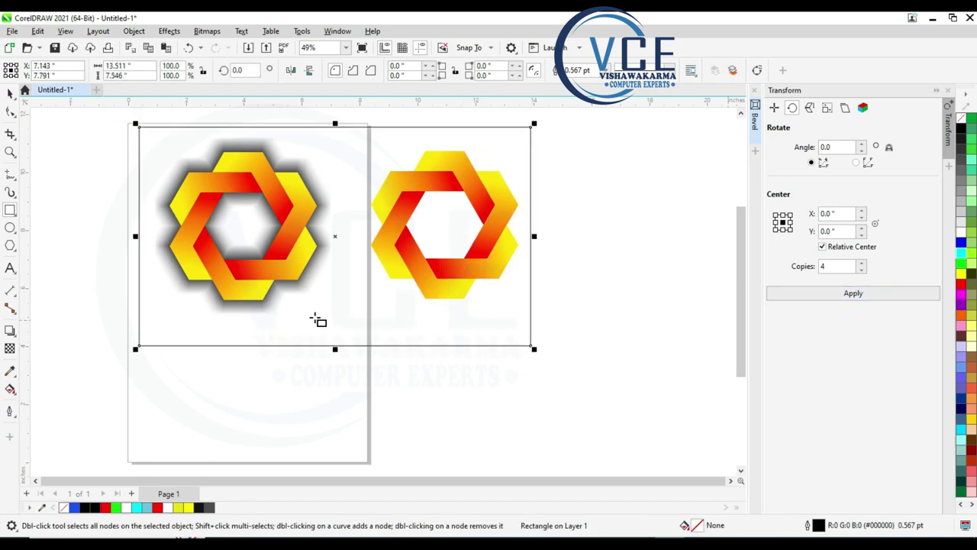
Step: Fill the rectangle with a vertical fountain gradient, cyan at top fading to white
{"action": "left_click", "coordinate": [12, 395]}
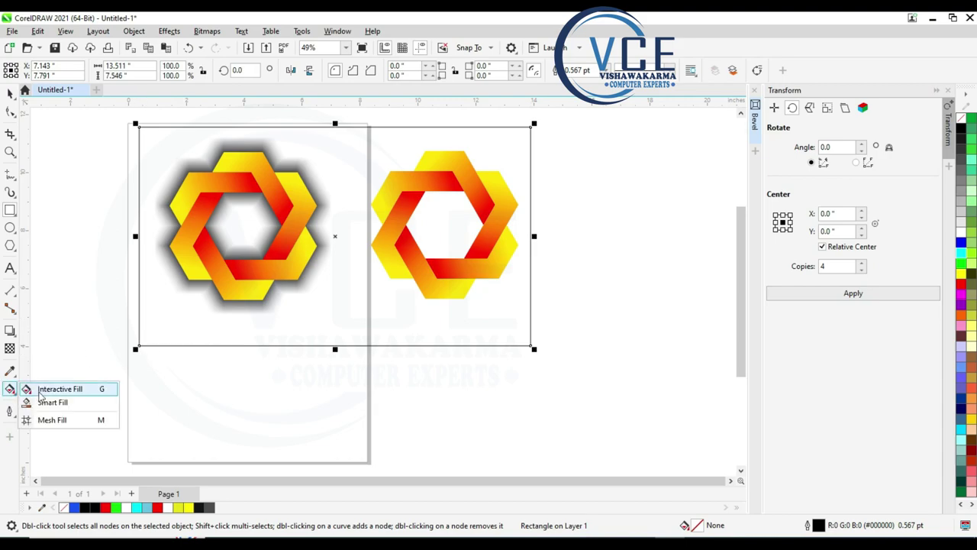
{"action": "left_click", "coordinate": [46, 387]}
{"action": "left_click_drag", "start_coordinate": [155, 227], "coordinate": [514, 227]}
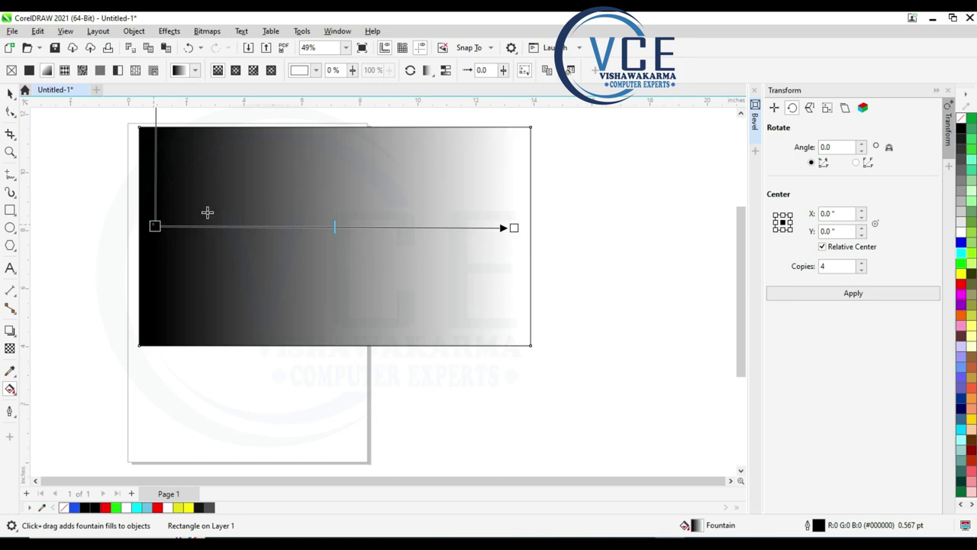
{"action": "left_click_drag", "start_coordinate": [154, 227], "coordinate": [509, 135]}
{"action": "left_click_drag", "start_coordinate": [514, 228], "coordinate": [509, 339]}
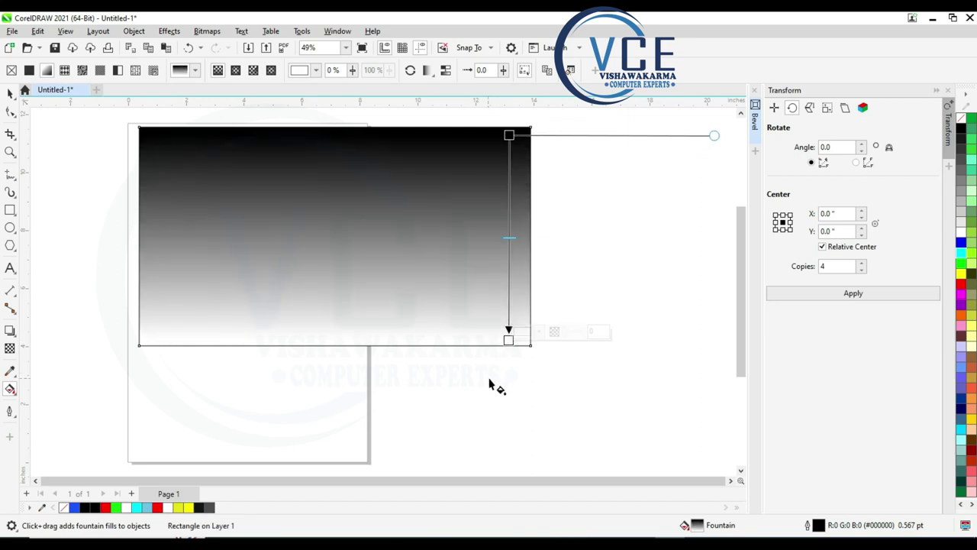
{"action": "left_click_drag", "start_coordinate": [961, 254], "coordinate": [510, 136]}
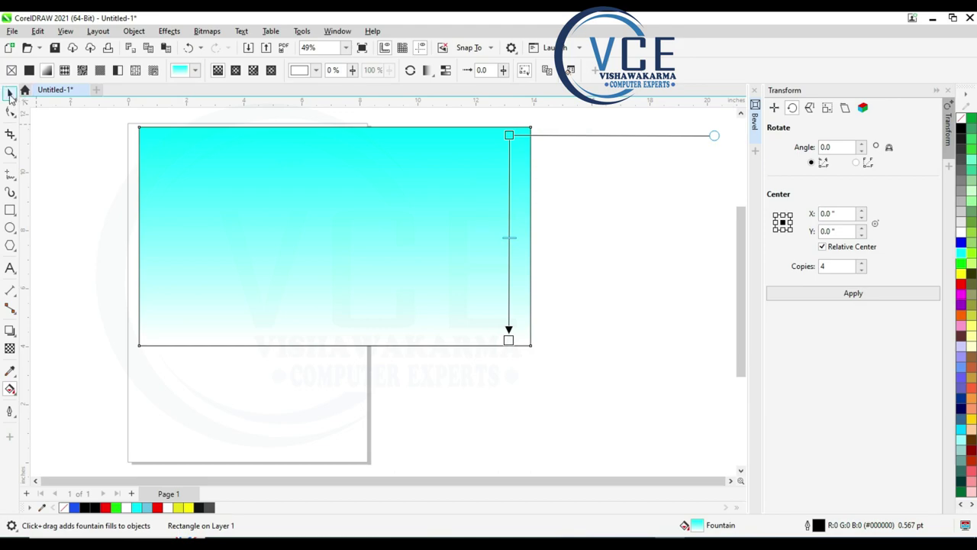
Step: Send the gradient rectangle behind the hexagons and reselect it
{"action": "left_click", "coordinate": [11, 93]}
{"action": "right_click", "coordinate": [203, 155]}
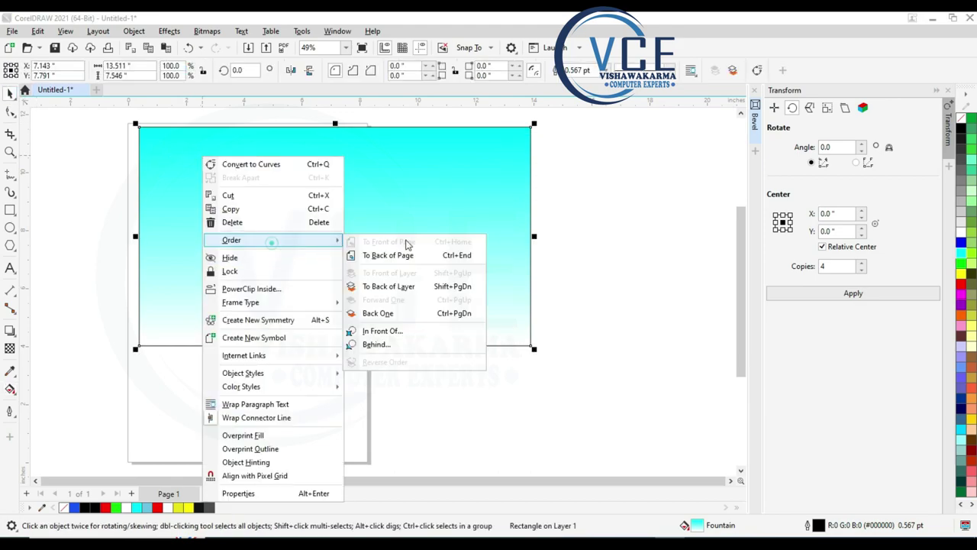
{"action": "left_click", "coordinate": [404, 255]}
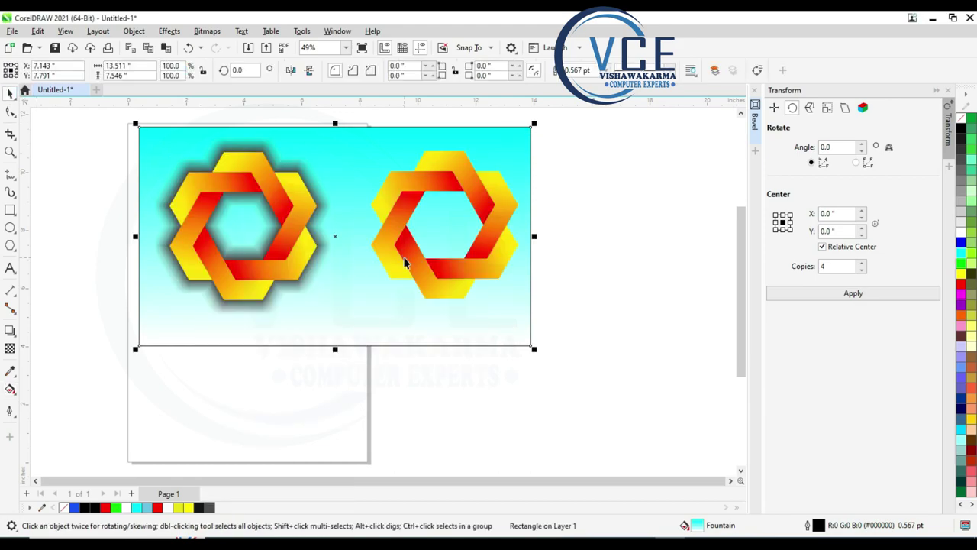
{"action": "left_click", "coordinate": [66, 233]}
{"action": "left_click", "coordinate": [152, 138]}
{"action": "left_click", "coordinate": [10, 332]}
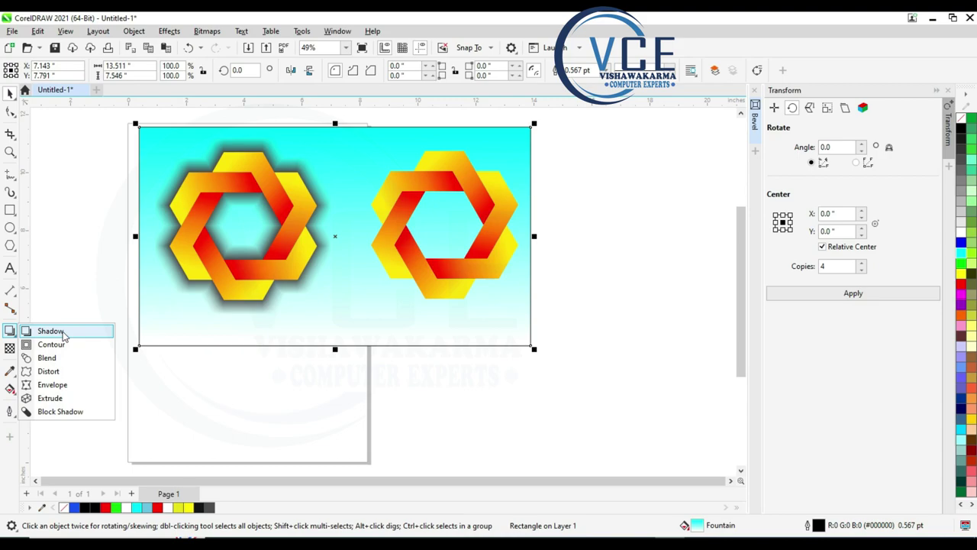
Step: Apply the Inner Edge shadow preset to the cyan background rectangle, then deselect it
{"action": "left_click", "coordinate": [63, 333]}
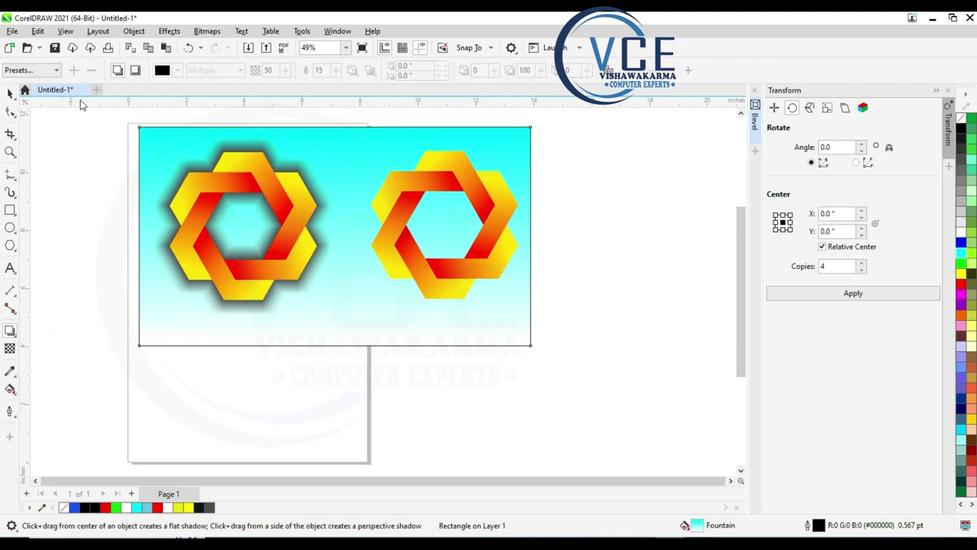
{"action": "left_click", "coordinate": [54, 69]}
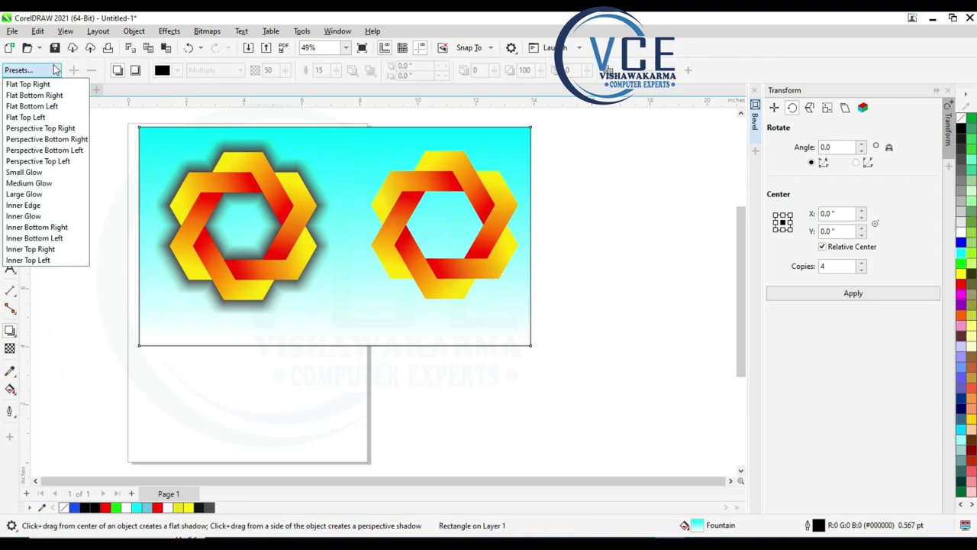
{"action": "left_click", "coordinate": [30, 205]}
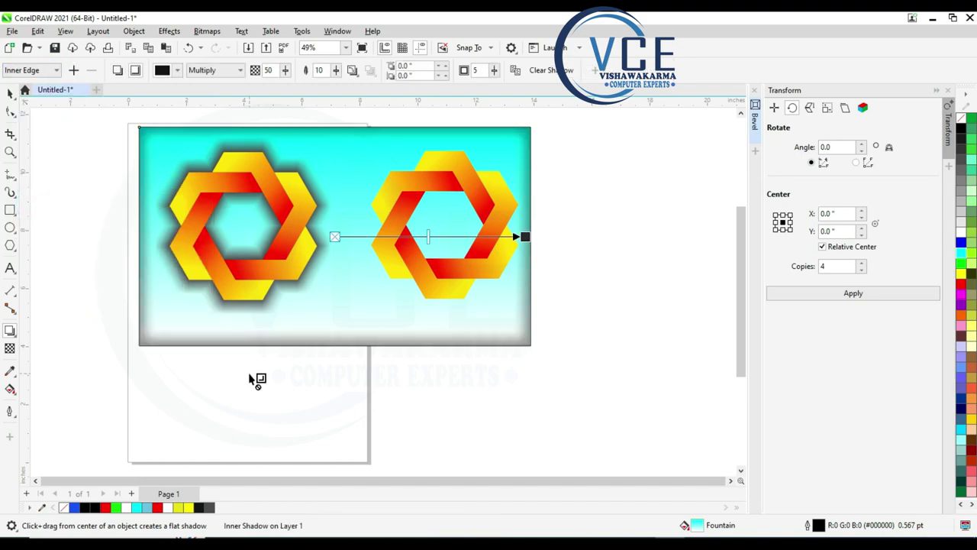
{"action": "left_click", "coordinate": [10, 92]}
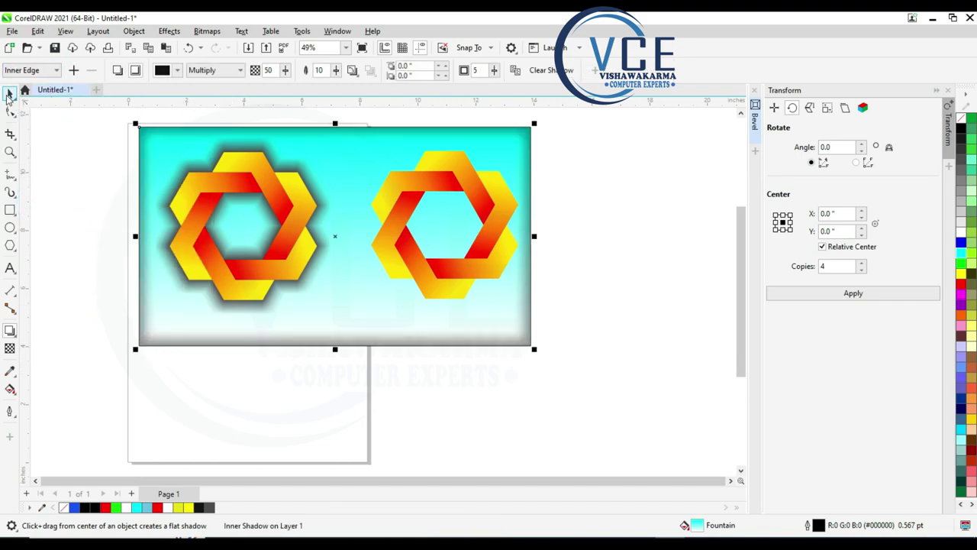
{"action": "left_click", "coordinate": [72, 148]}
{"action": "scroll", "coordinate": [376, 132], "scroll_direction": "up", "scroll_amount": 1}
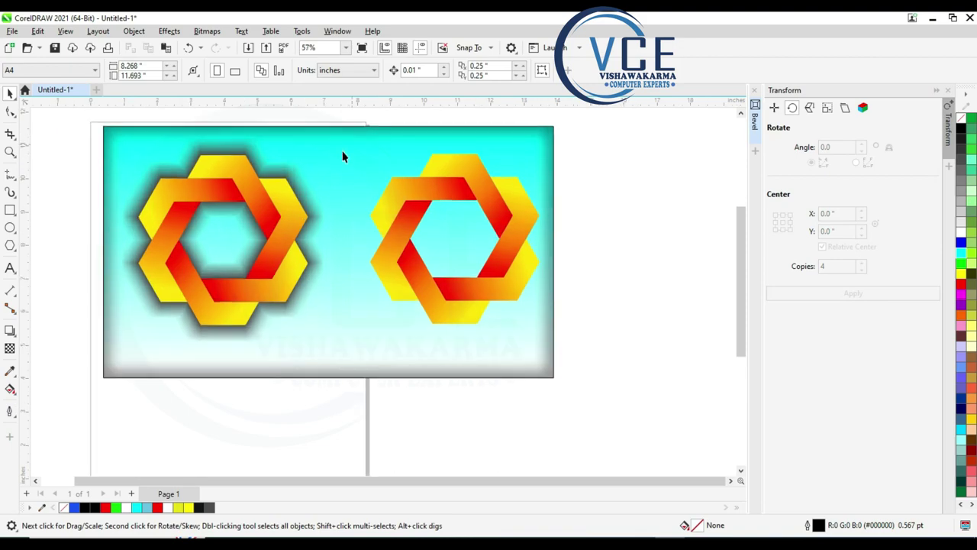
Step: Ungroup the right hexagon and select its upper-left piece
{"action": "left_click", "coordinate": [419, 183]}
{"action": "right_click", "coordinate": [419, 184]}
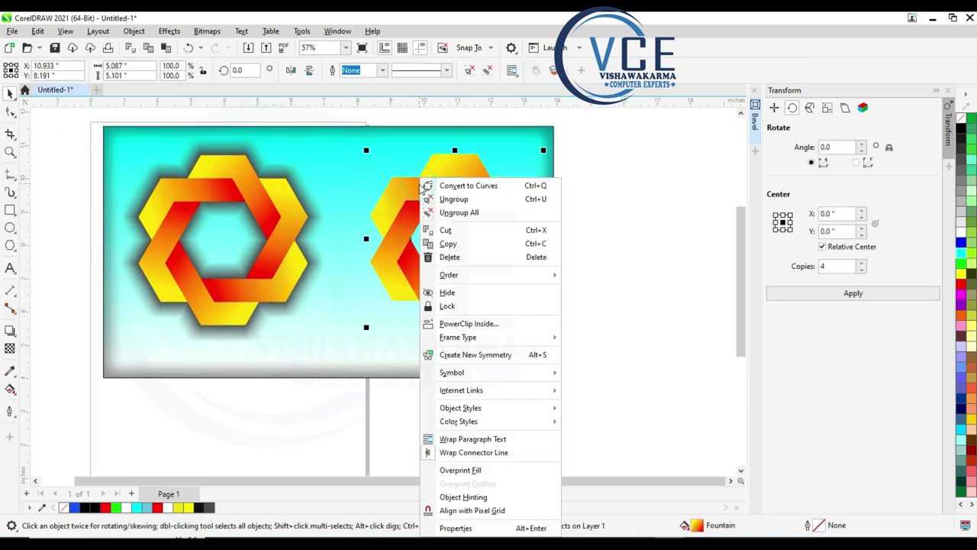
{"action": "left_click", "coordinate": [439, 198]}
{"action": "left_click", "coordinate": [434, 185]}
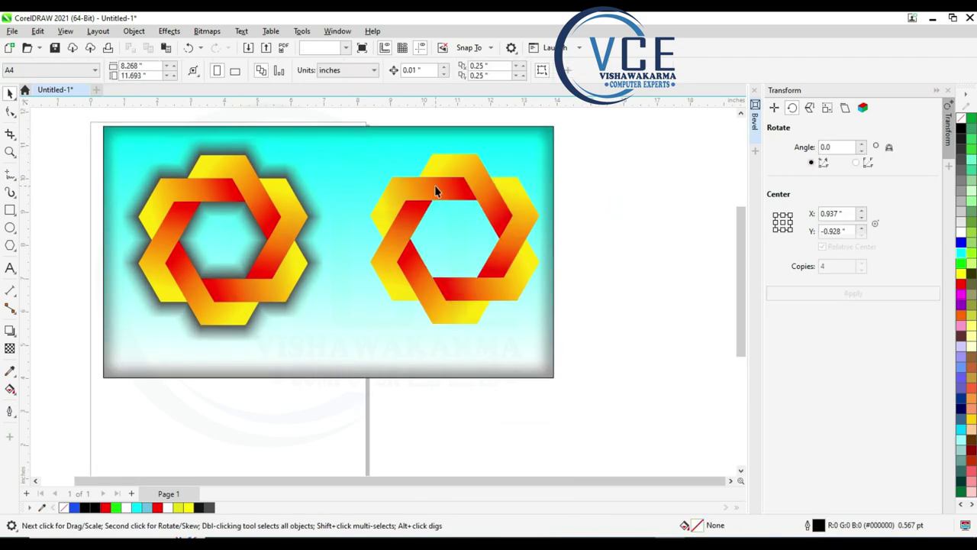
Step: Apply a Soft edge bevel with yellow shadow colour to that piece
{"action": "left_click", "coordinate": [168, 31]}
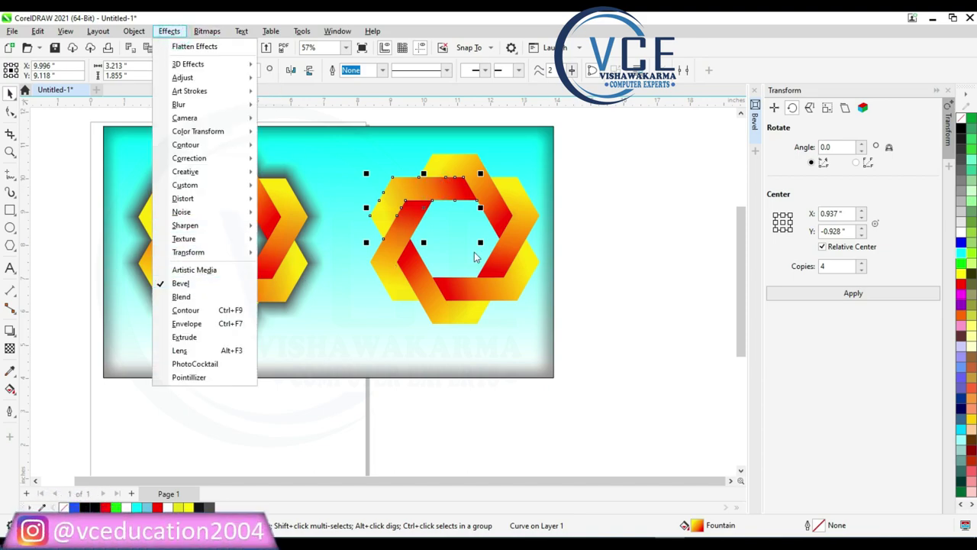
{"action": "left_click", "coordinate": [183, 283]}
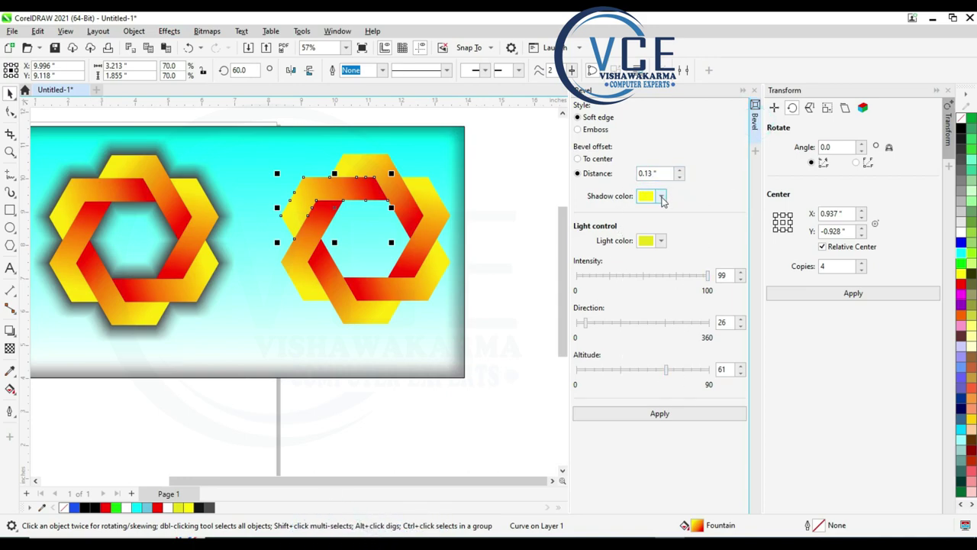
{"action": "left_click", "coordinate": [661, 196]}
{"action": "left_click", "coordinate": [662, 196]}
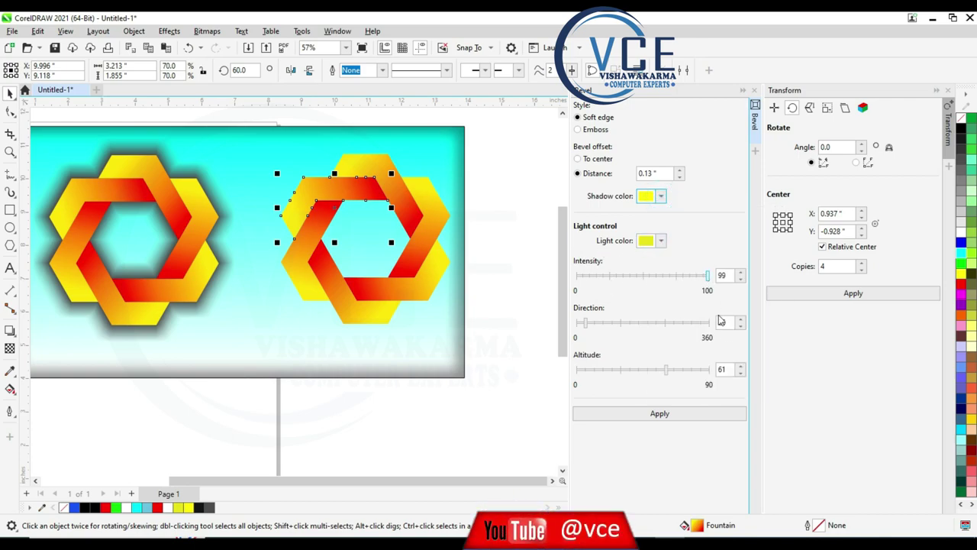
{"action": "left_click", "coordinate": [661, 414]}
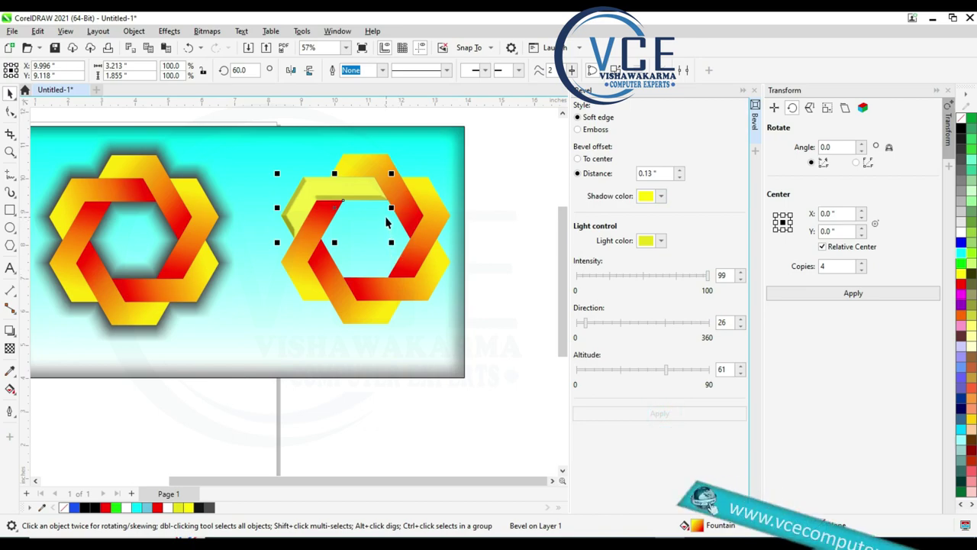
{"action": "left_click", "coordinate": [499, 160]}
Step: Select the top piece and set the Bevel docker's shadow colour to blue
{"action": "left_click", "coordinate": [371, 165]}
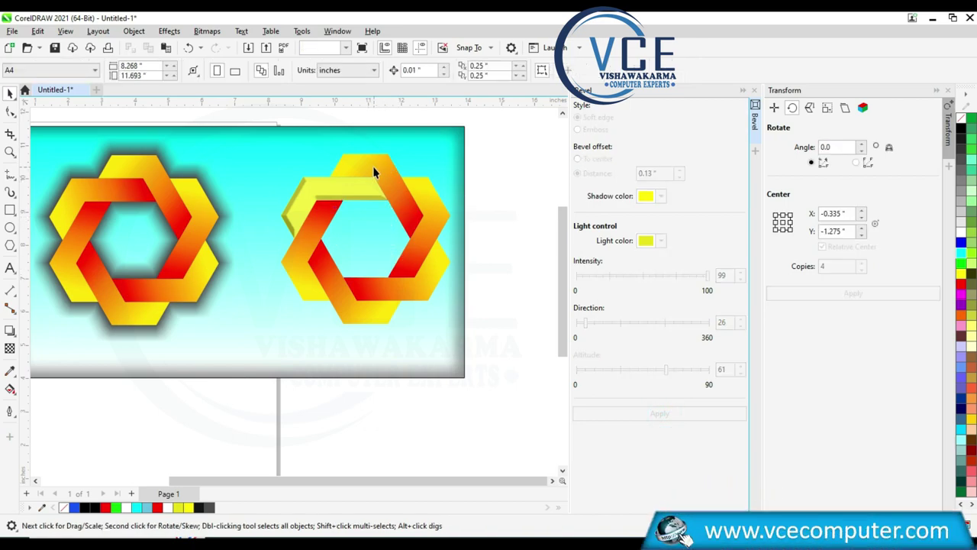
{"action": "left_click", "coordinate": [648, 196]}
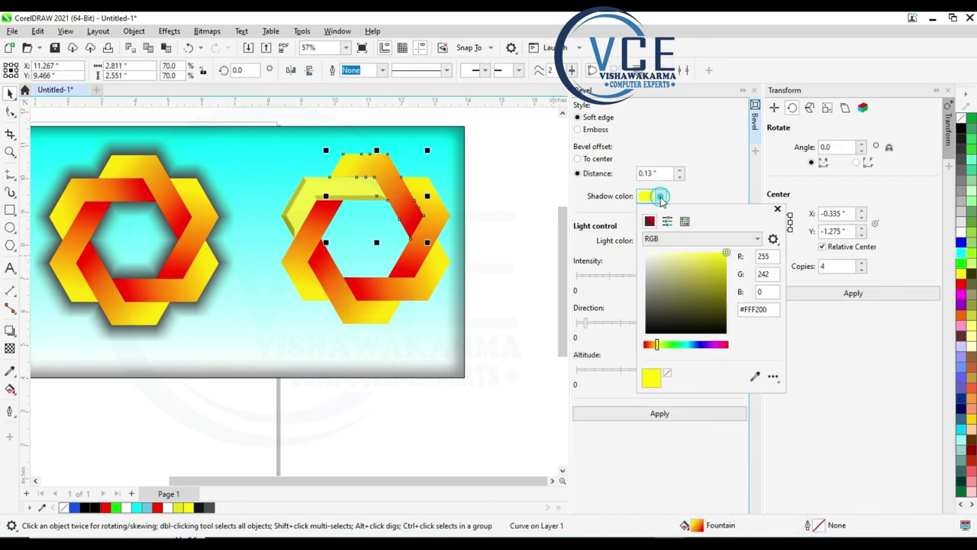
{"action": "left_click", "coordinate": [691, 345]}
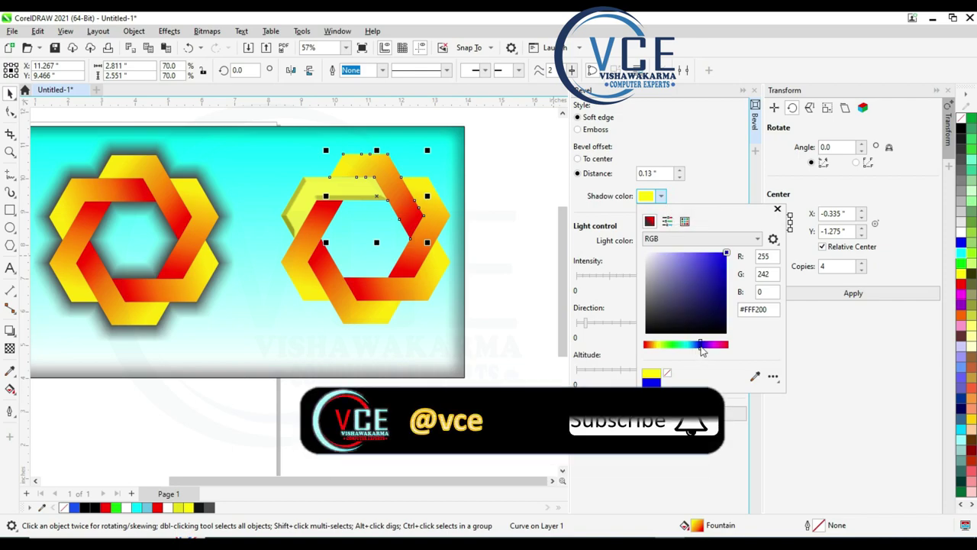
{"action": "key", "text": "Return"}
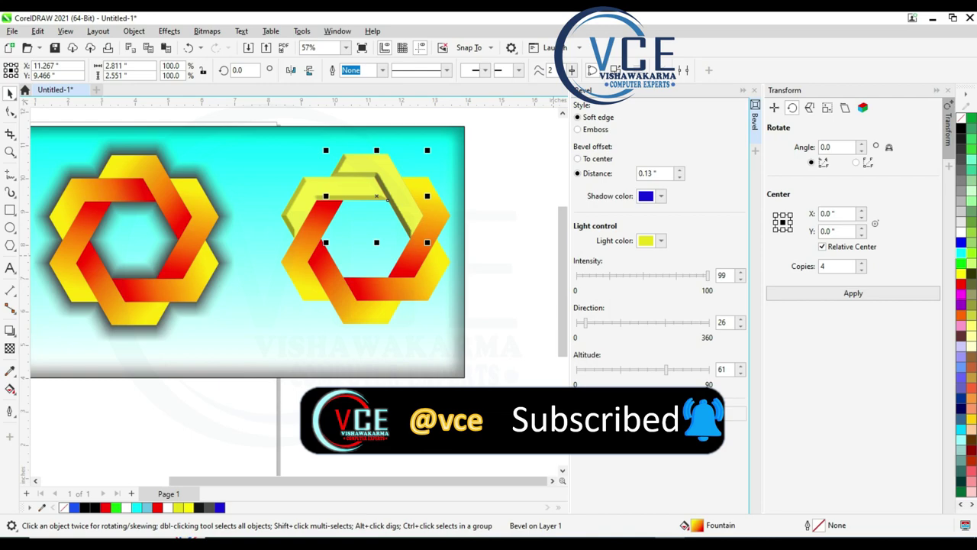
Step: Apply the bevel to the right, bottom, lower and left pieces of the hexagon
{"action": "left_click", "coordinate": [442, 219]}
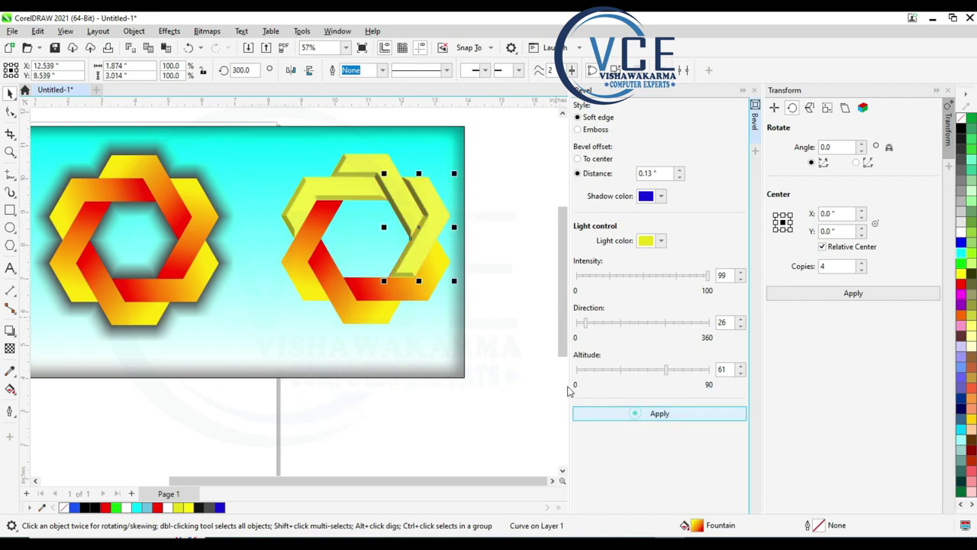
{"action": "left_click", "coordinate": [635, 413]}
{"action": "left_click", "coordinate": [442, 275]}
{"action": "left_click", "coordinate": [637, 412]}
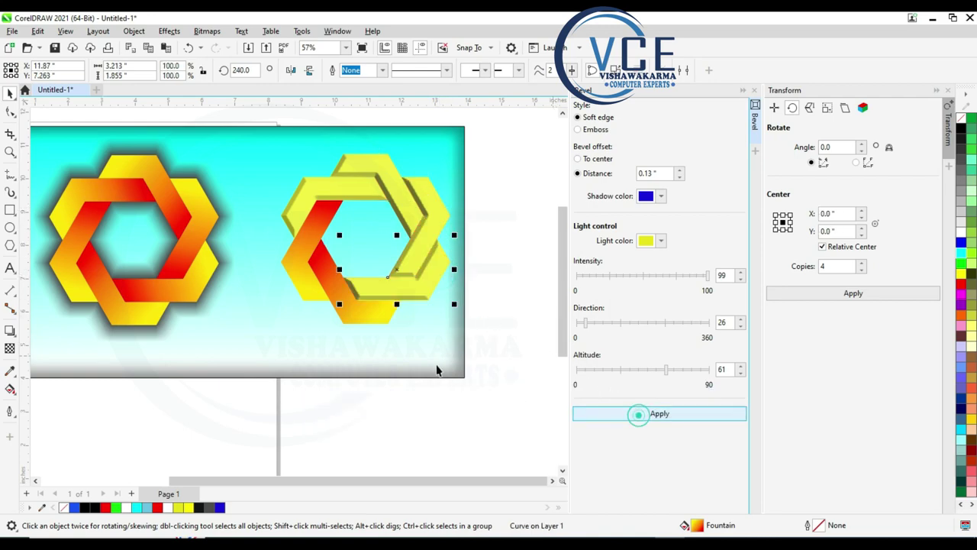
{"action": "left_click", "coordinate": [377, 324]}
{"action": "left_click", "coordinate": [622, 412]}
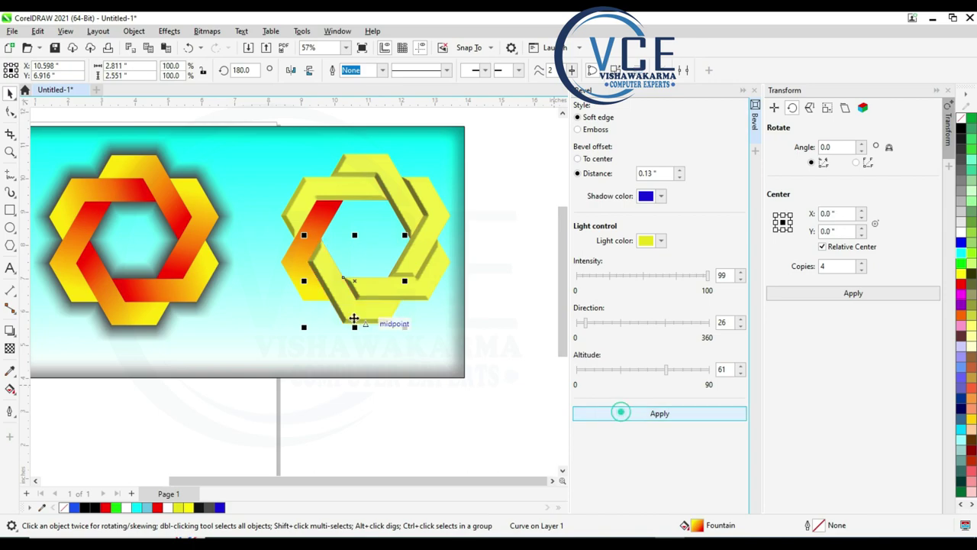
{"action": "left_click", "coordinate": [301, 275]}
{"action": "left_click", "coordinate": [622, 413]}
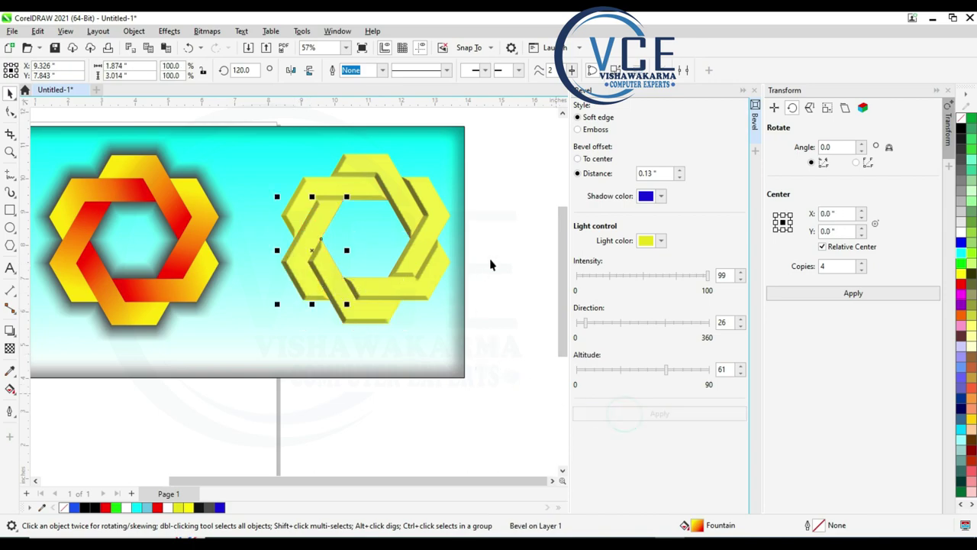
{"action": "left_click", "coordinate": [514, 230]}
{"action": "scroll", "coordinate": [412, 162], "scroll_direction": "up", "scroll_amount": 1}
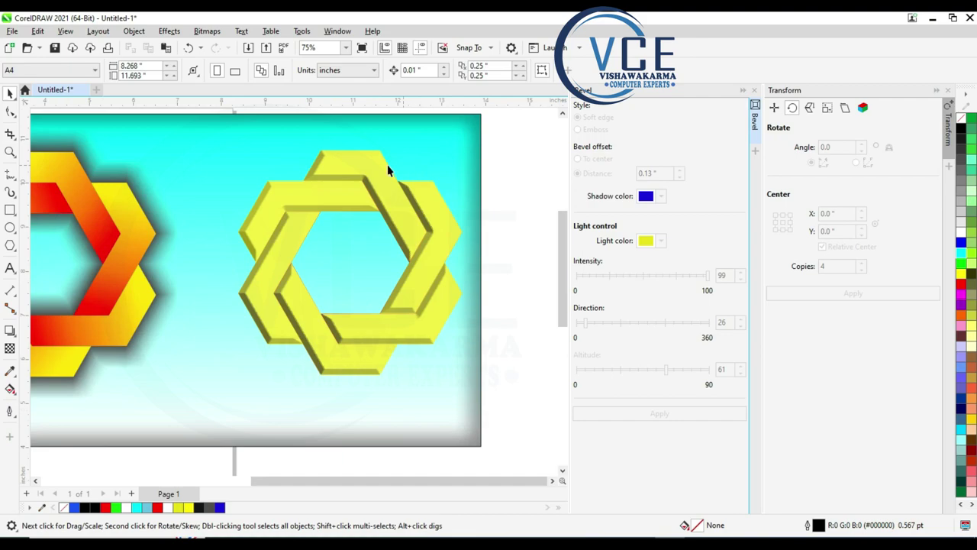
{"action": "left_click", "coordinate": [374, 167]}
Step: Colour the top piece red, the lower-right piece green and the bottom piece lighter
{"action": "left_click", "coordinate": [960, 263]}
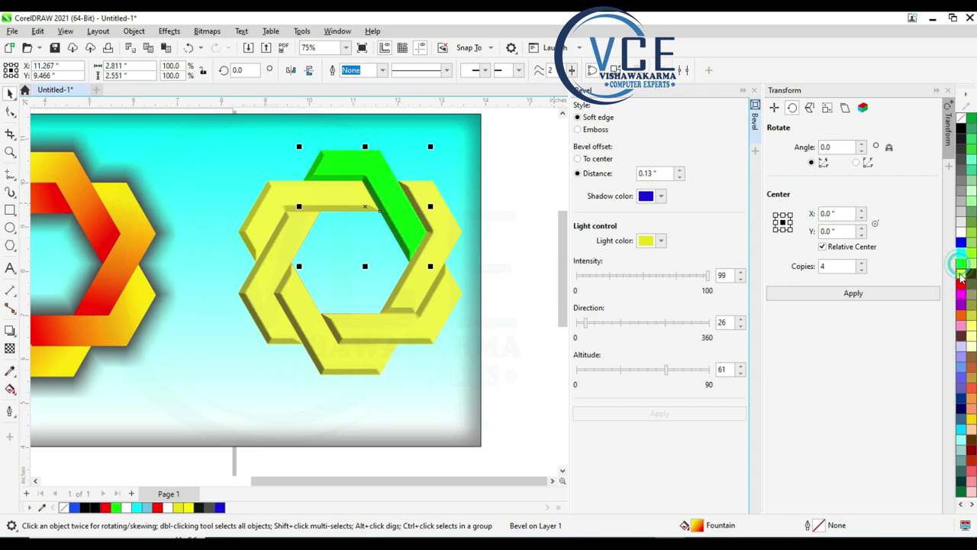
{"action": "left_click", "coordinate": [961, 287]}
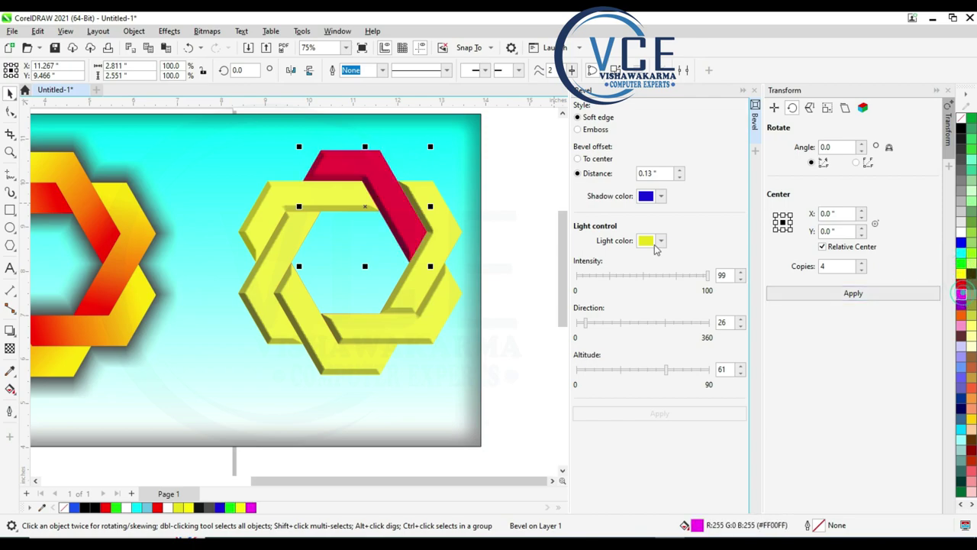
{"action": "left_click", "coordinate": [450, 231]}
{"action": "left_click", "coordinate": [442, 329]}
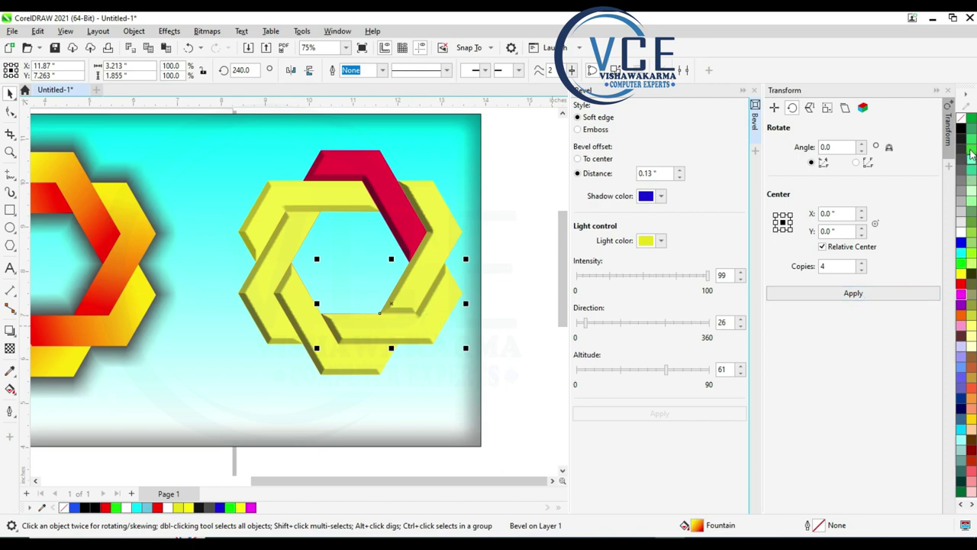
{"action": "left_click", "coordinate": [970, 137]}
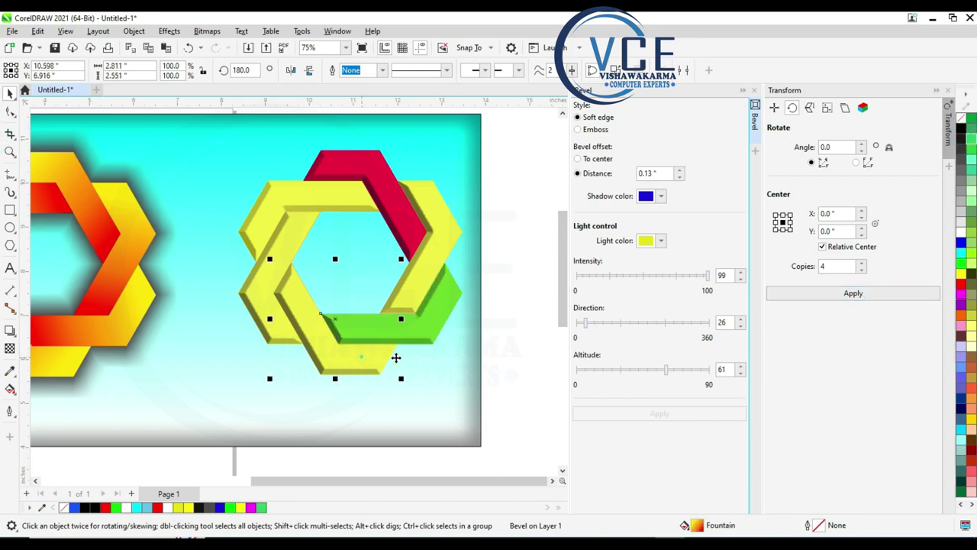
{"action": "left_click", "coordinate": [361, 356]}
{"action": "left_click", "coordinate": [961, 243]}
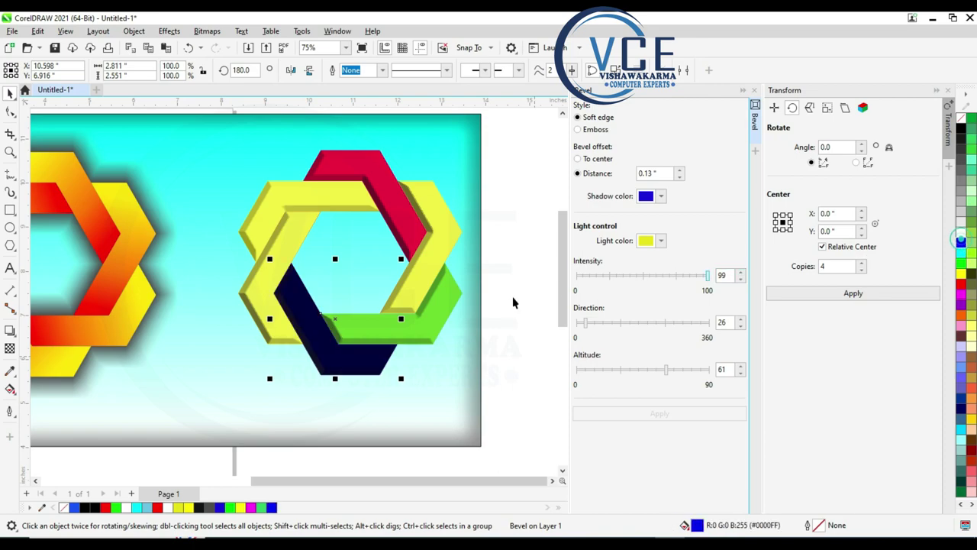
{"action": "left_click", "coordinate": [962, 369]}
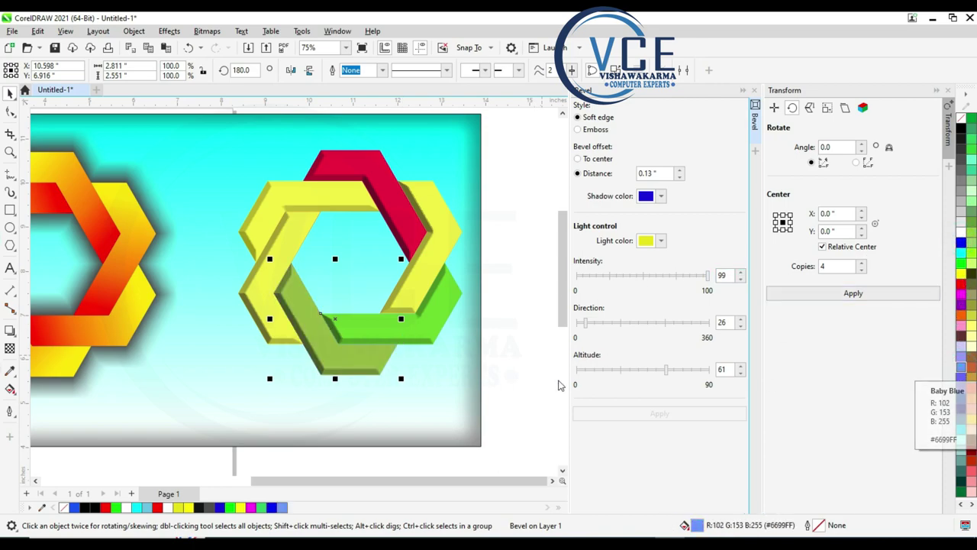
Step: Colour the left piece bright green, upper-left pale green, and the top piece orange
{"action": "left_click", "coordinate": [255, 288]}
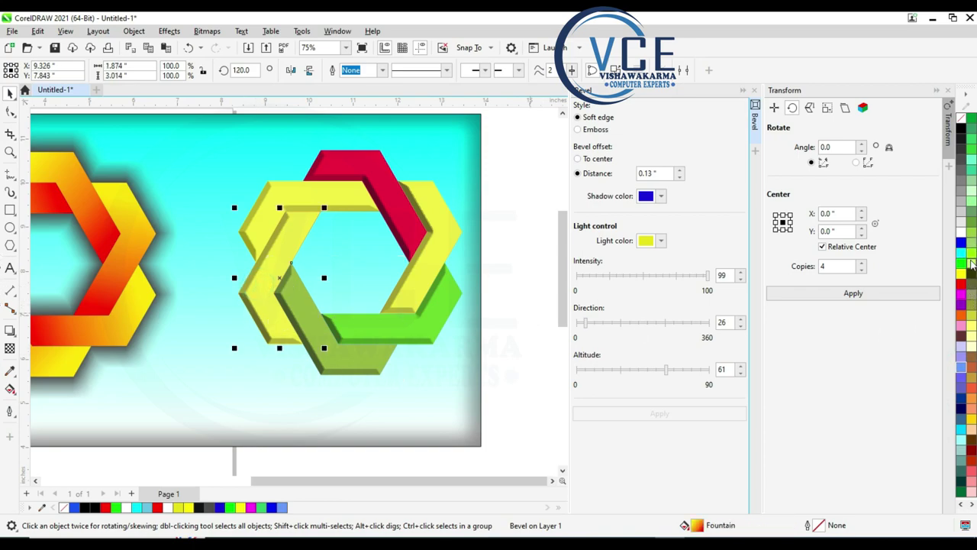
{"action": "left_click", "coordinate": [962, 253]}
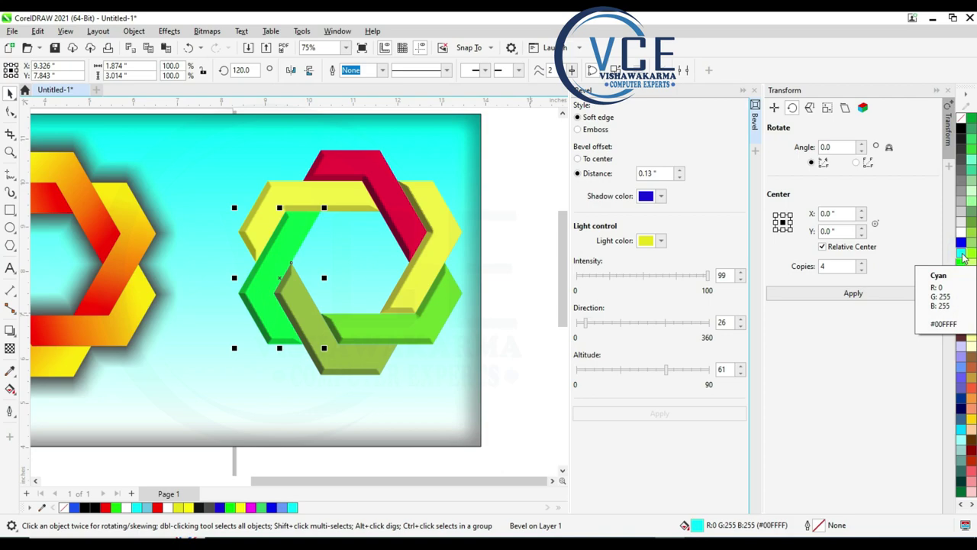
{"action": "left_click", "coordinate": [296, 199]}
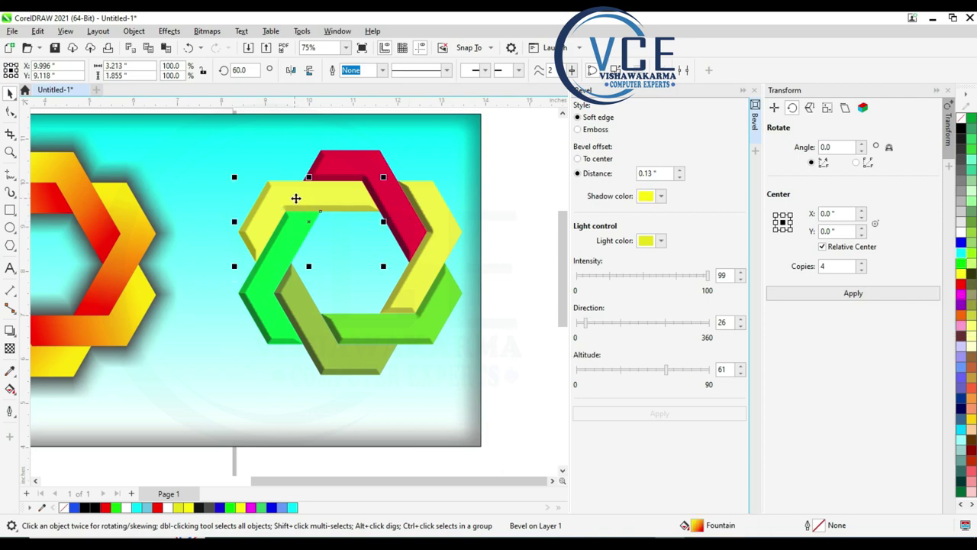
{"action": "left_click", "coordinate": [962, 440]}
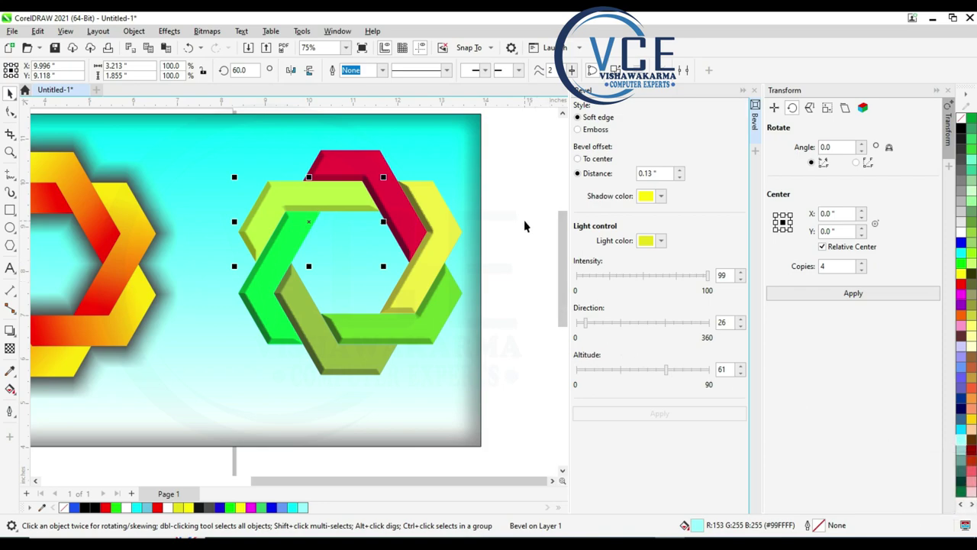
{"action": "left_click", "coordinate": [380, 167]}
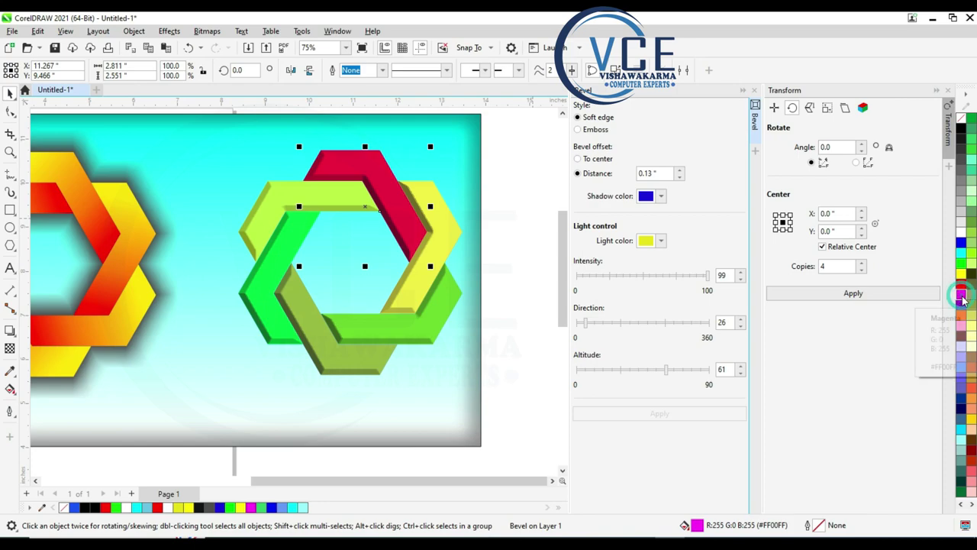
{"action": "left_click", "coordinate": [961, 312]}
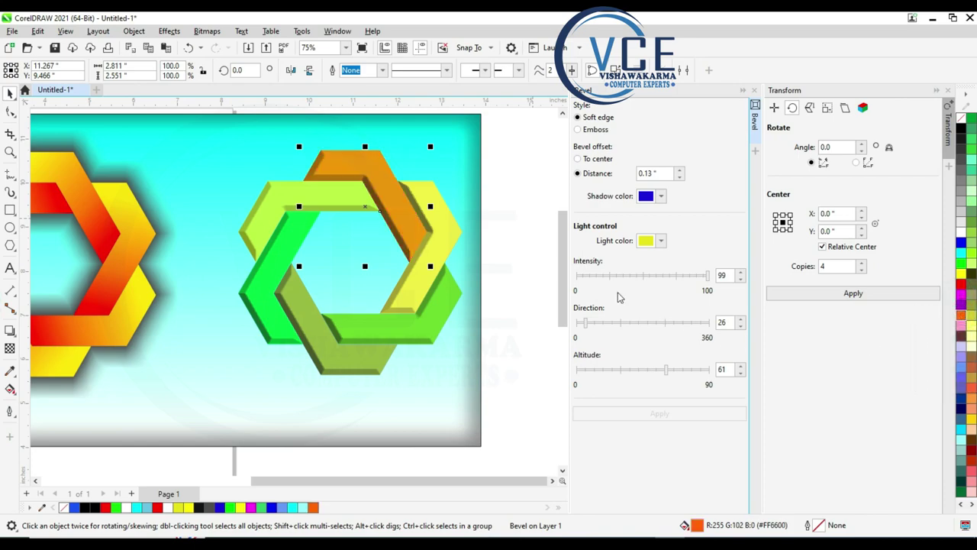
Step: Marquee-select all twelve pieces of the right hexagon and group them
{"action": "left_click", "coordinate": [507, 250]}
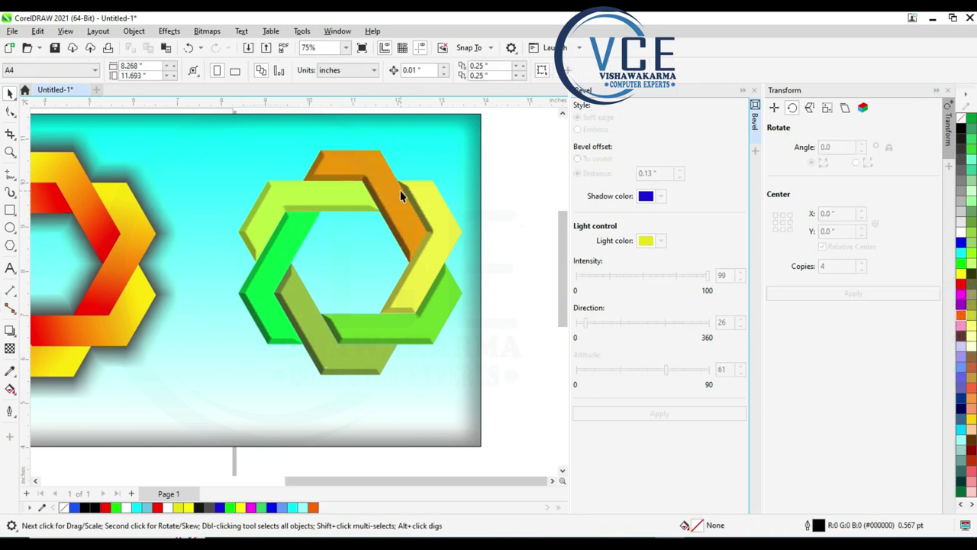
{"action": "scroll", "coordinate": [398, 190], "scroll_direction": "up", "scroll_amount": 1}
{"action": "scroll", "coordinate": [327, 175], "scroll_direction": "down", "scroll_amount": 1}
{"action": "scroll", "coordinate": [345, 227], "scroll_direction": "down", "scroll_amount": 1}
{"action": "scroll", "coordinate": [425, 192], "scroll_direction": "down", "scroll_amount": 1}
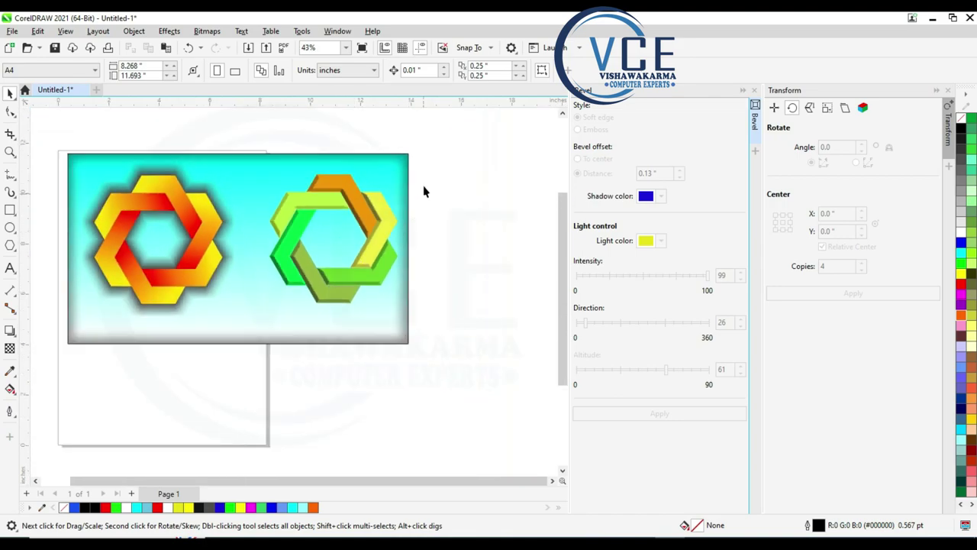
{"action": "left_click_drag", "start_coordinate": [398, 233], "coordinate": [256, 321]}
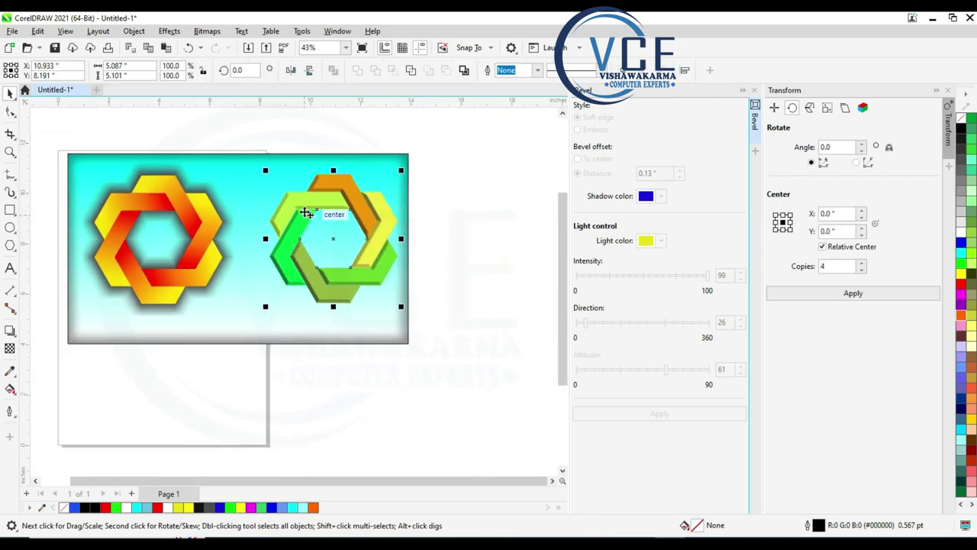
{"action": "right_click", "coordinate": [306, 207]}
{"action": "left_click", "coordinate": [339, 228]}
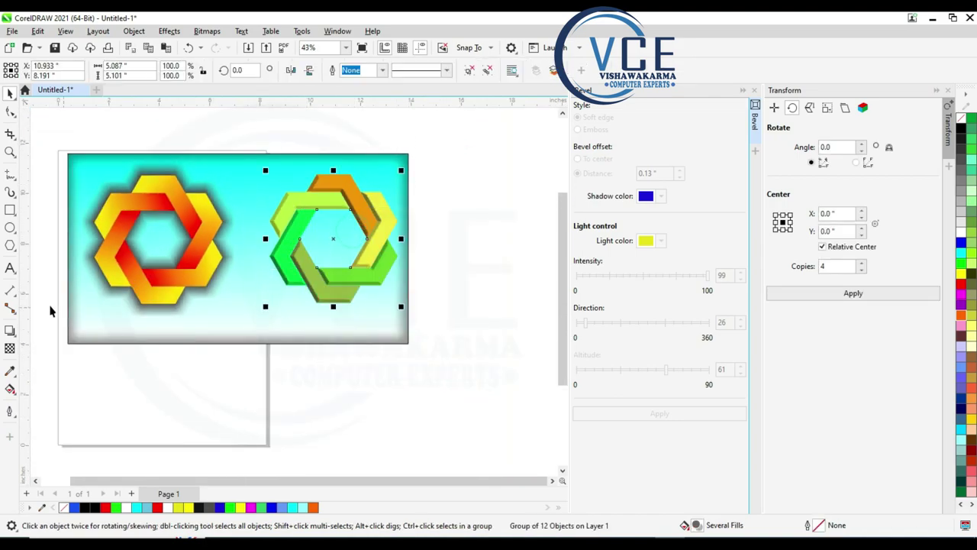
Step: Give the green ring a dark grey Small Glow shadow, feathered outside at 10
{"action": "left_click", "coordinate": [11, 330]}
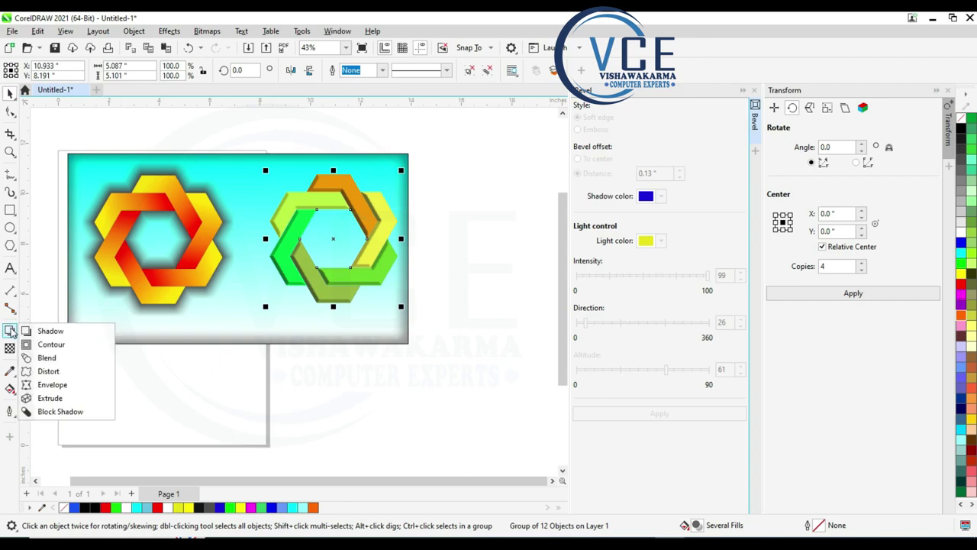
{"action": "left_click", "coordinate": [50, 331]}
{"action": "left_click", "coordinate": [56, 69]}
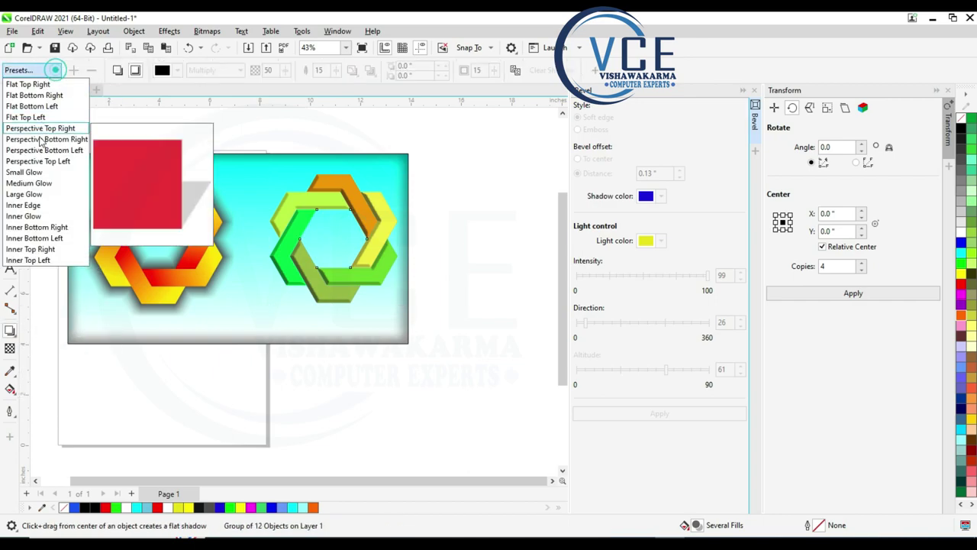
{"action": "left_click", "coordinate": [30, 174]}
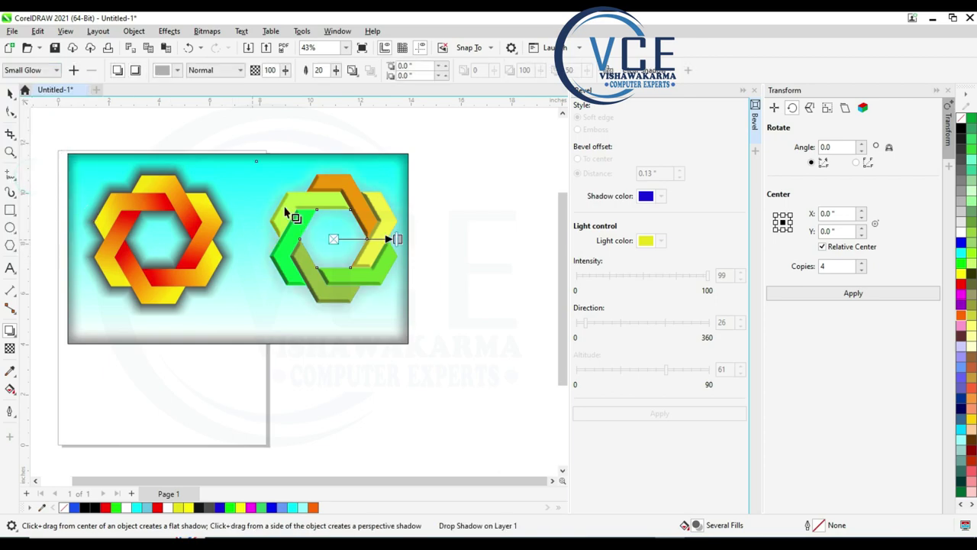
{"action": "left_click", "coordinate": [352, 69]}
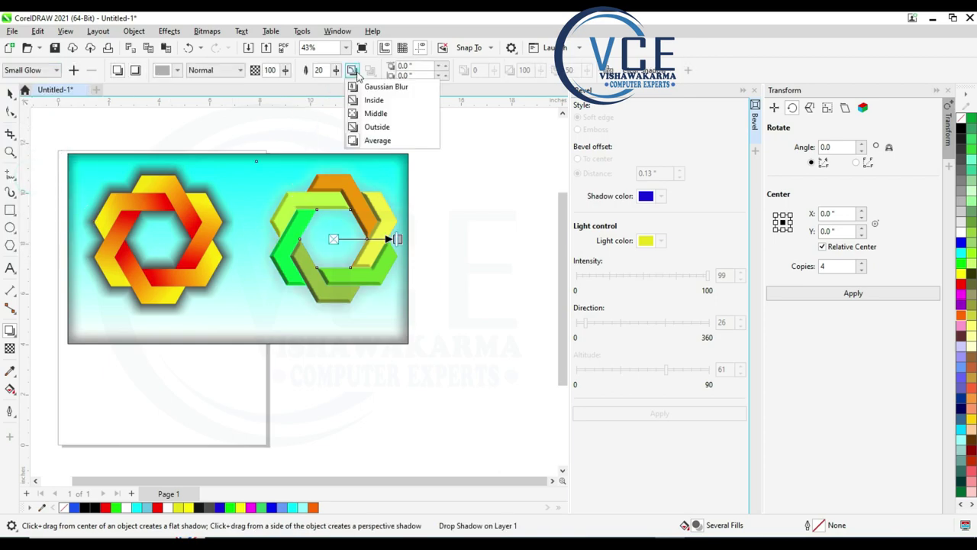
{"action": "left_click", "coordinate": [374, 126]}
{"action": "left_click", "coordinate": [166, 70]}
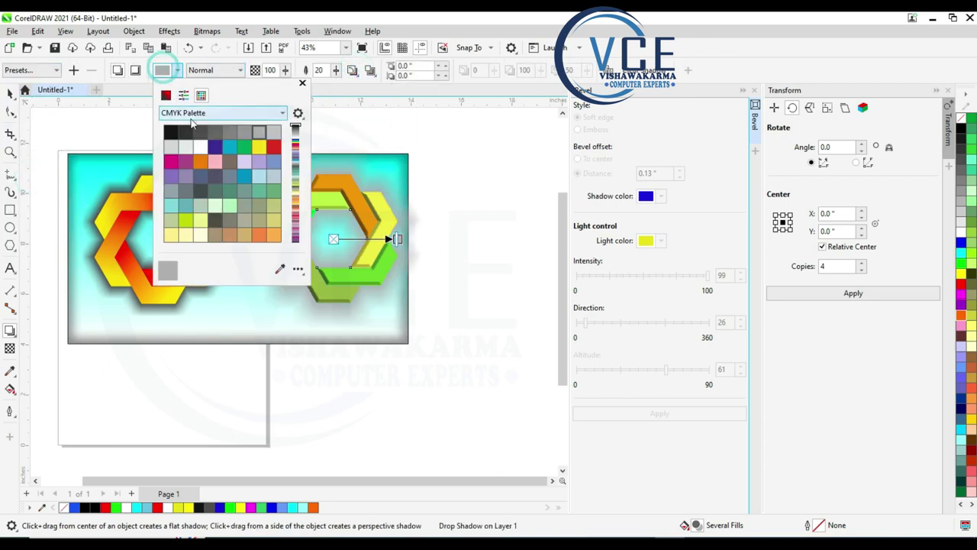
{"action": "left_click", "coordinate": [201, 133]}
{"action": "left_click", "coordinate": [303, 83]}
{"action": "type", "text": "10"}
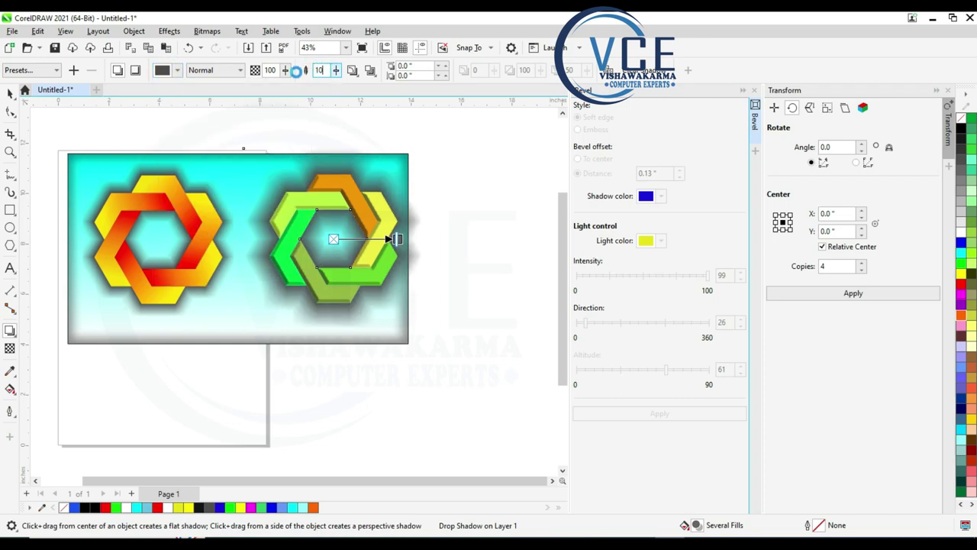
{"action": "key", "text": "Return"}
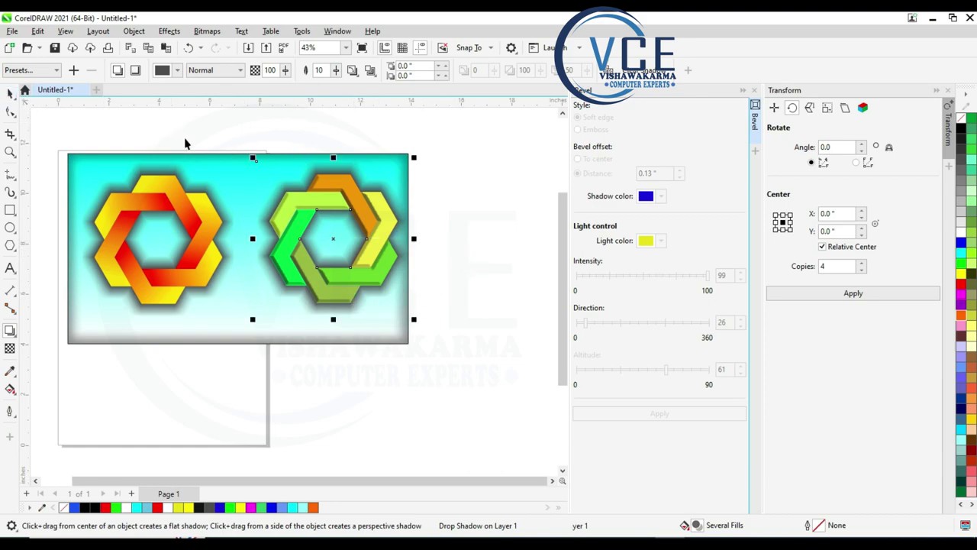
Step: Nudge the green hexagon group left four times, closer to the orange hexagon
{"action": "key", "text": "space"}
{"action": "left_click", "coordinate": [302, 251]}
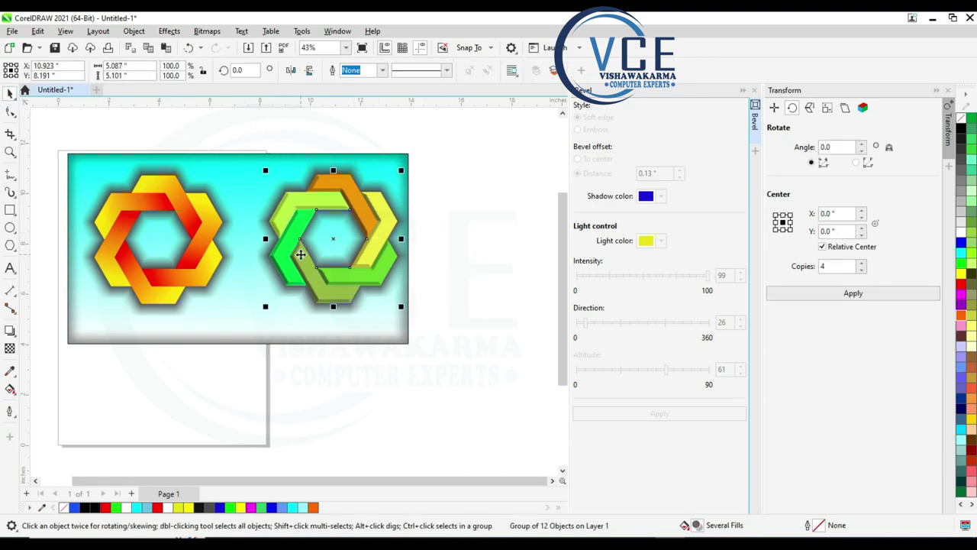
{"action": "key", "text": "Left"}
{"action": "key", "text": "Left"}
{"action": "key", "text": "Left"}
{"action": "key", "text": "Left"}
{"action": "key", "text": "Left"}
{"action": "key", "text": "Left"}
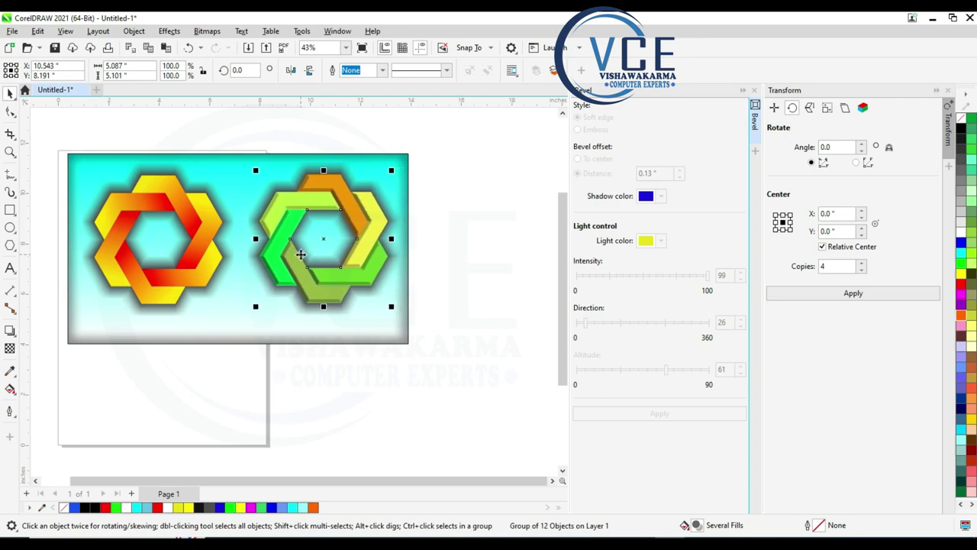
{"action": "key", "text": "Left"}
{"action": "key", "text": "Left"}
{"action": "key", "text": "Left"}
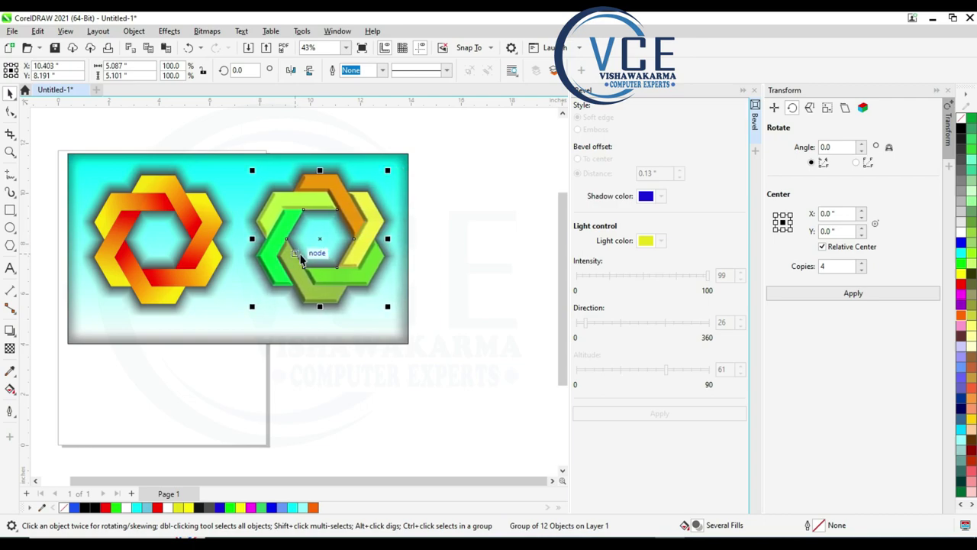
{"action": "key", "text": "Left"}
{"action": "key", "text": "Left"}
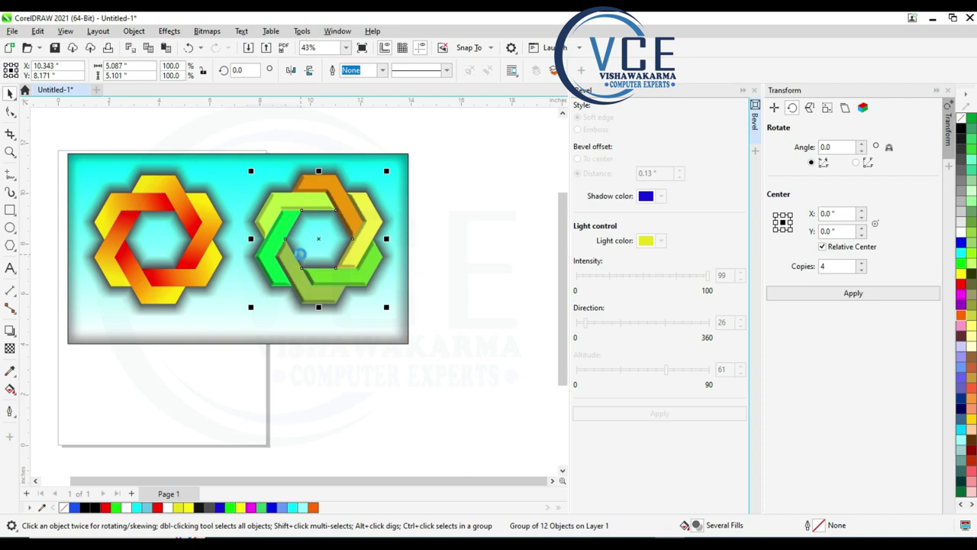
{"action": "left_click", "coordinate": [442, 252]}
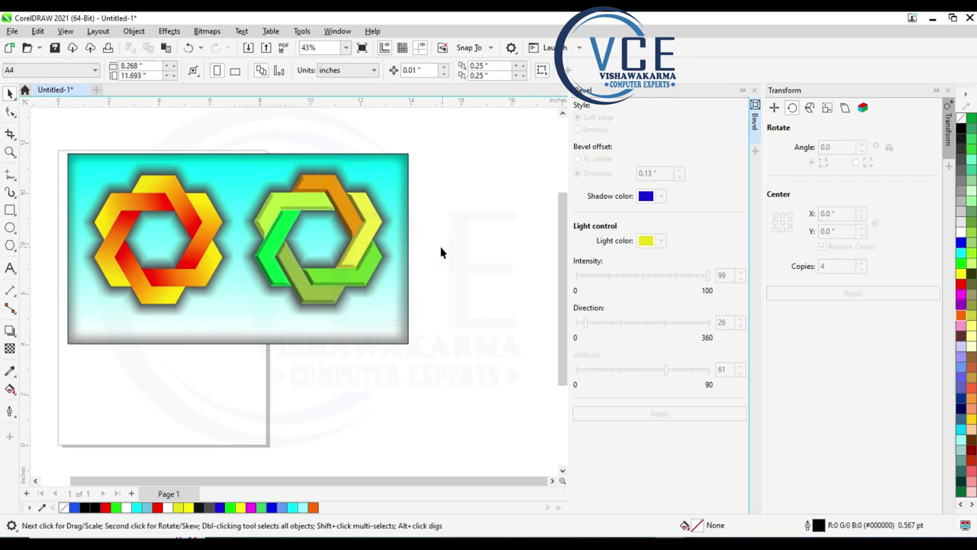
{"action": "left_click", "coordinate": [345, 238]}
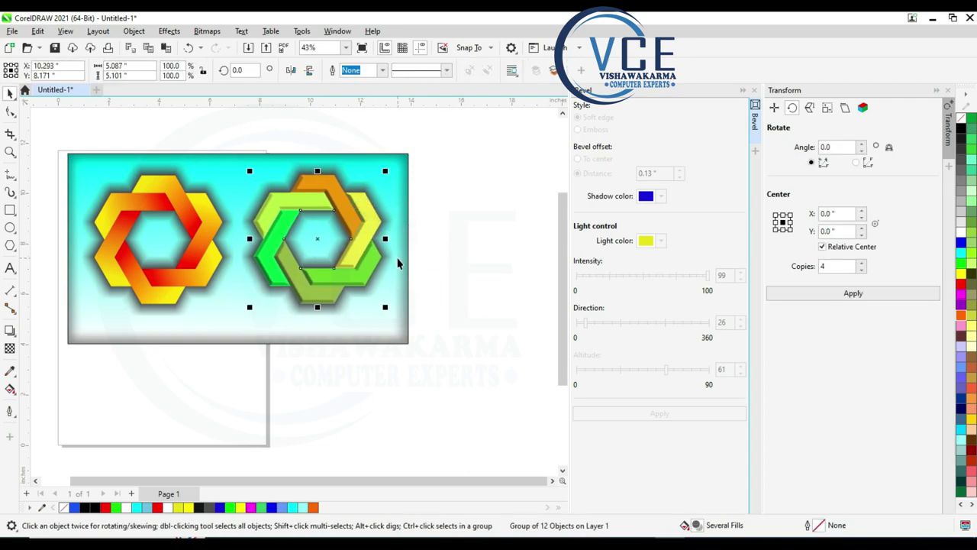
{"action": "key", "text": "Left"}
{"action": "key", "text": "Left"}
{"action": "key", "text": "Left"}
{"action": "key", "text": "Left"}
{"action": "key", "text": "Left"}
{"action": "key", "text": "Left"}
Step: Narrow the background rectangle to about 96.8% width and nudge it slightly right
{"action": "left_click", "coordinate": [407, 241]}
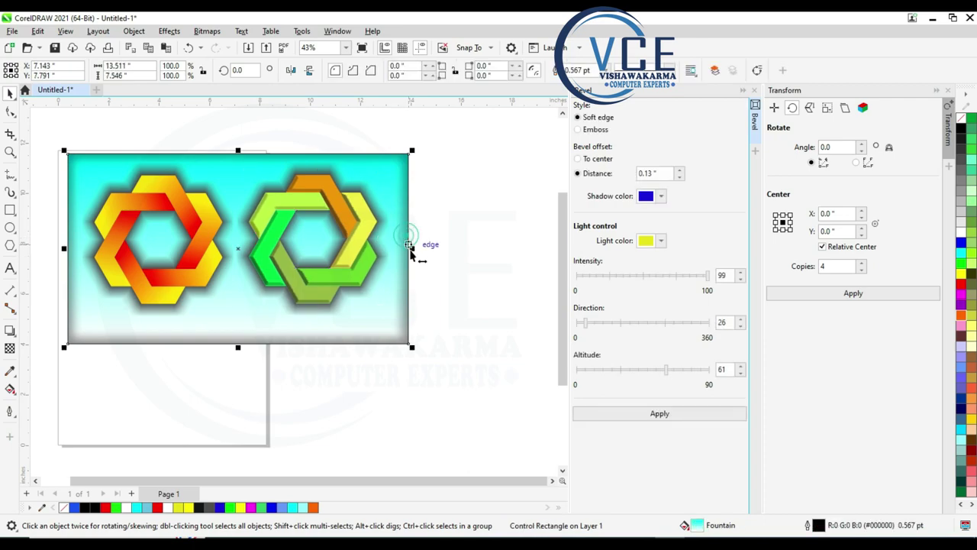
{"action": "mouse_move", "coordinate": [410, 250]}
{"action": "left_mouse_down"}
{"action": "mouse_move", "coordinate": [400, 252]}
{"action": "mouse_move", "coordinate": [415, 272]}
{"action": "left_mouse_up"}
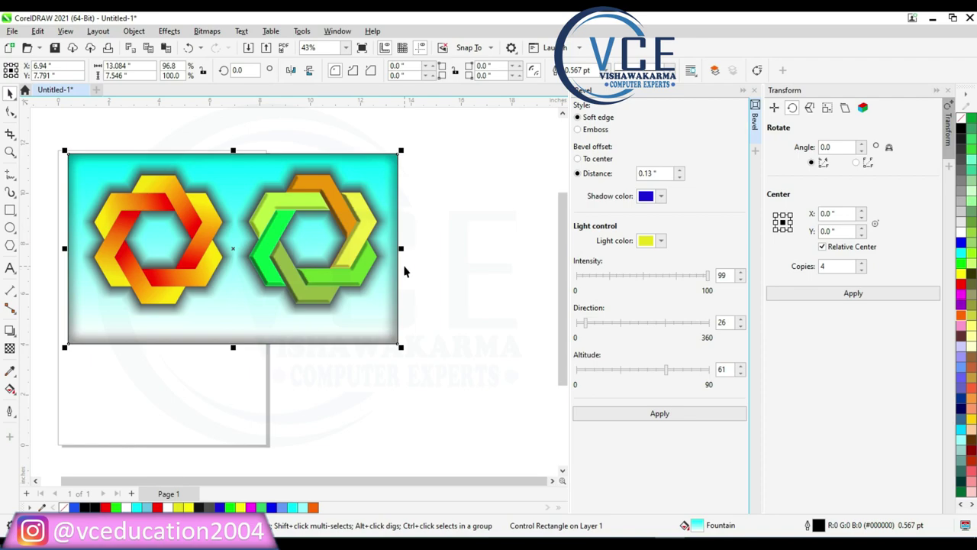
{"action": "key", "text": "Right"}
{"action": "key", "text": "Right"}
{"action": "key", "text": "Right"}
{"action": "key", "text": "Right"}
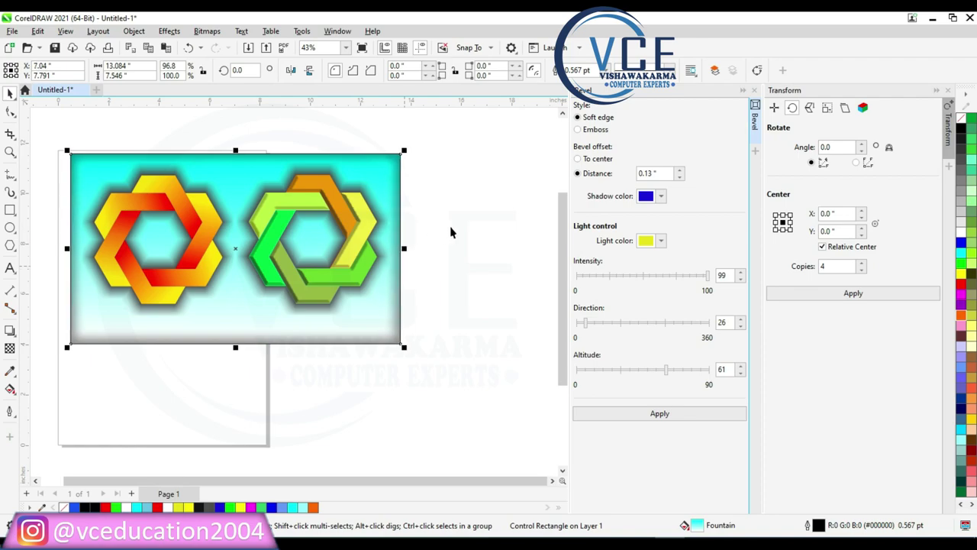
{"action": "left_click", "coordinate": [450, 233]}
{"action": "left_click", "coordinate": [10, 227]}
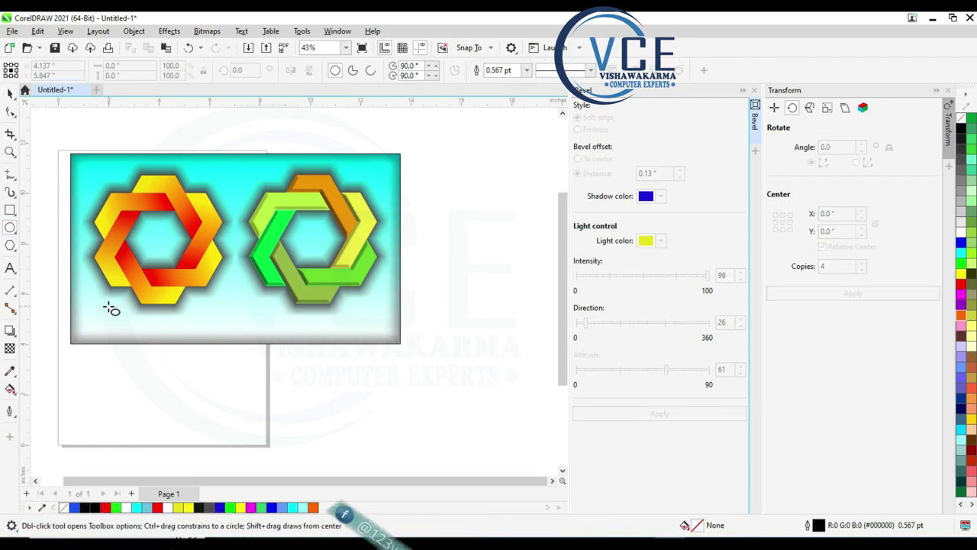
Step: Draw a flat black ellipse below the orange hexagon and Gaussian-blur it at 64.8 pixels
{"action": "left_click_drag", "start_coordinate": [107, 311], "coordinate": [206, 327]}
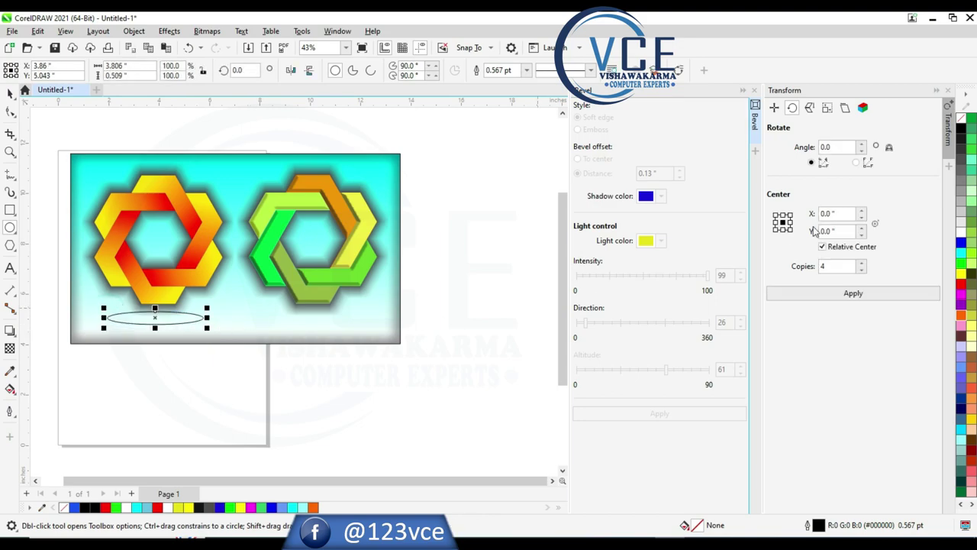
{"action": "left_click", "coordinate": [961, 129]}
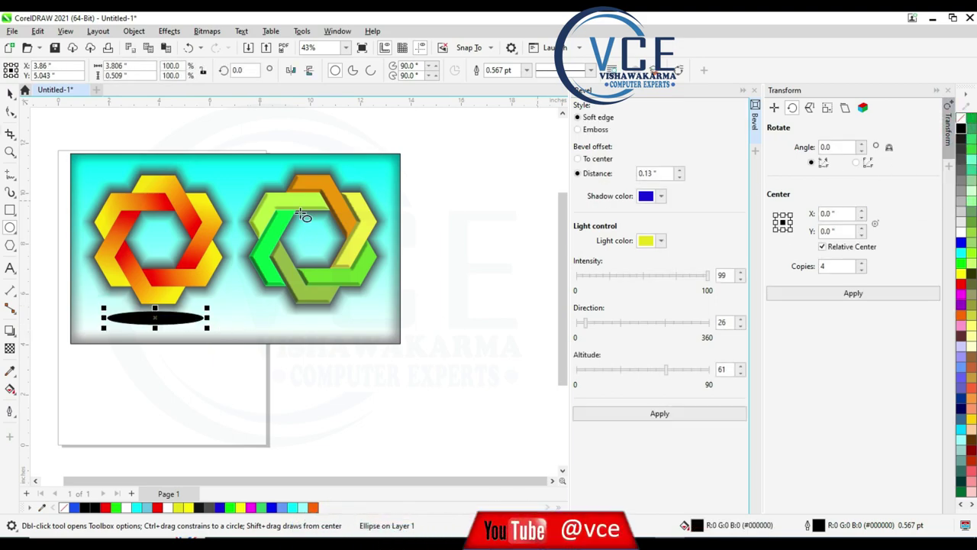
{"action": "left_click", "coordinate": [169, 31]}
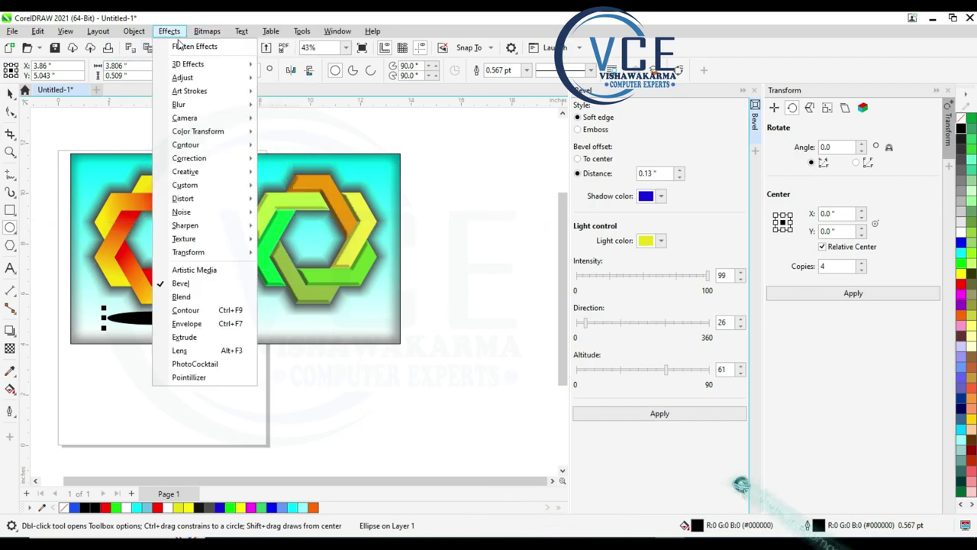
{"action": "mouse_move", "coordinate": [178, 104]}
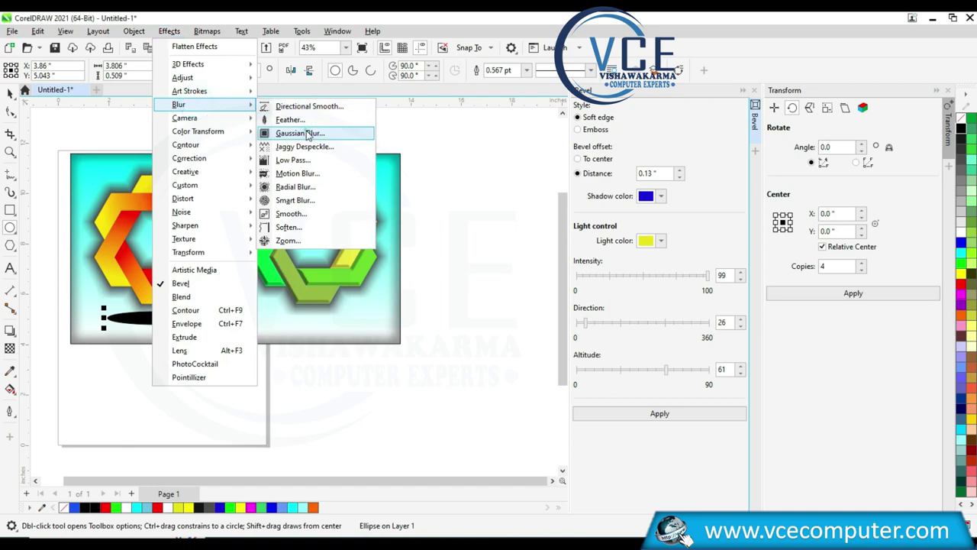
{"action": "left_click", "coordinate": [300, 133]}
{"action": "left_click_drag", "start_coordinate": [381, 264], "coordinate": [508, 263]}
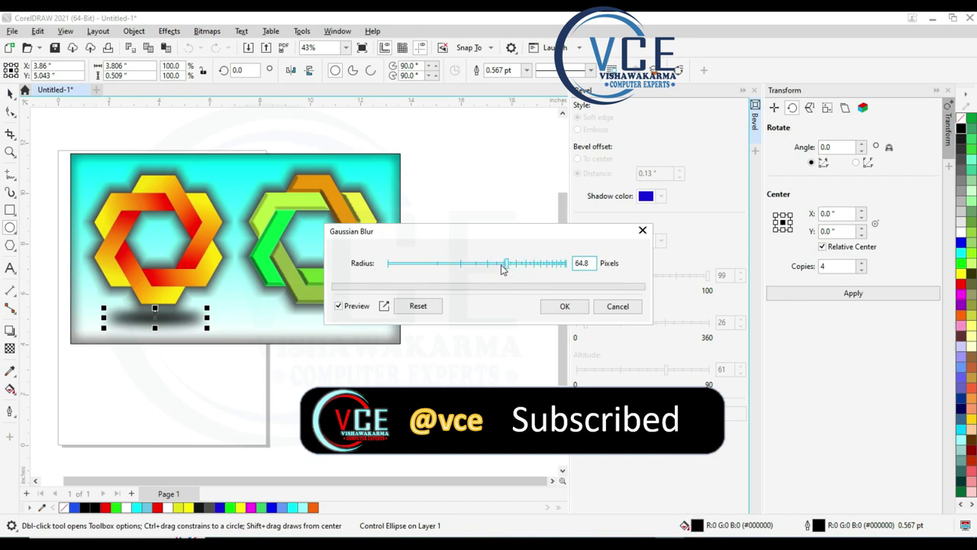
{"action": "left_click", "coordinate": [562, 306]}
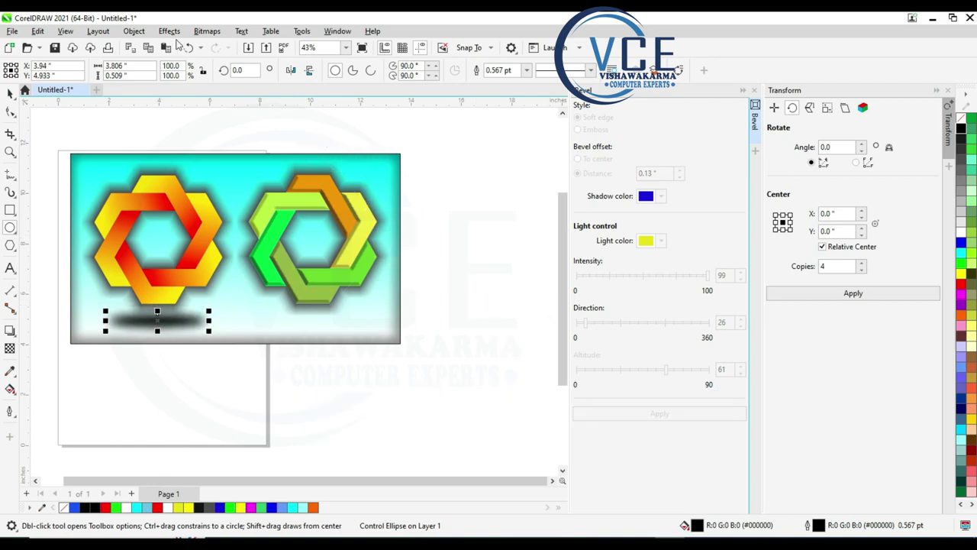
Step: Give the blurred shadow ellipse uniform transparency of 40
{"action": "left_click", "coordinate": [10, 348]}
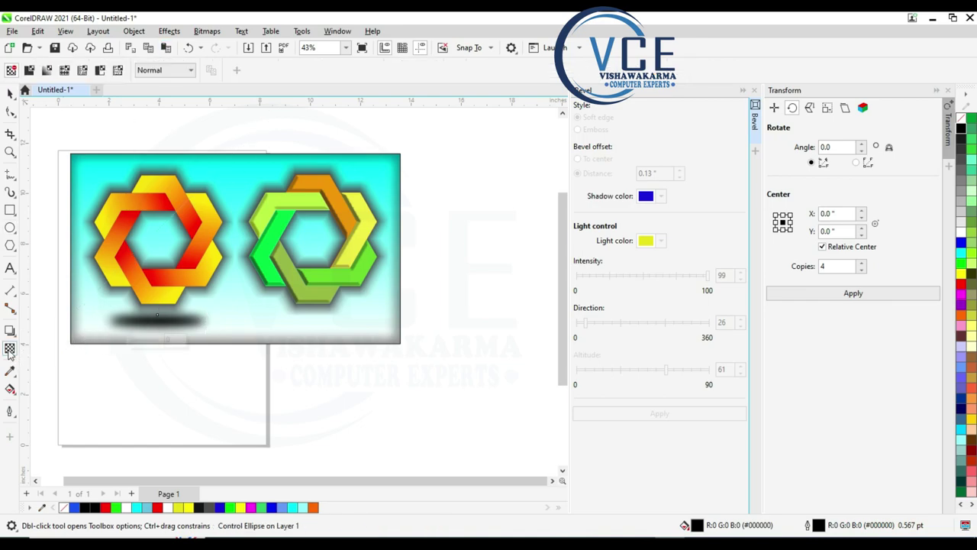
{"action": "left_click", "coordinate": [29, 70]}
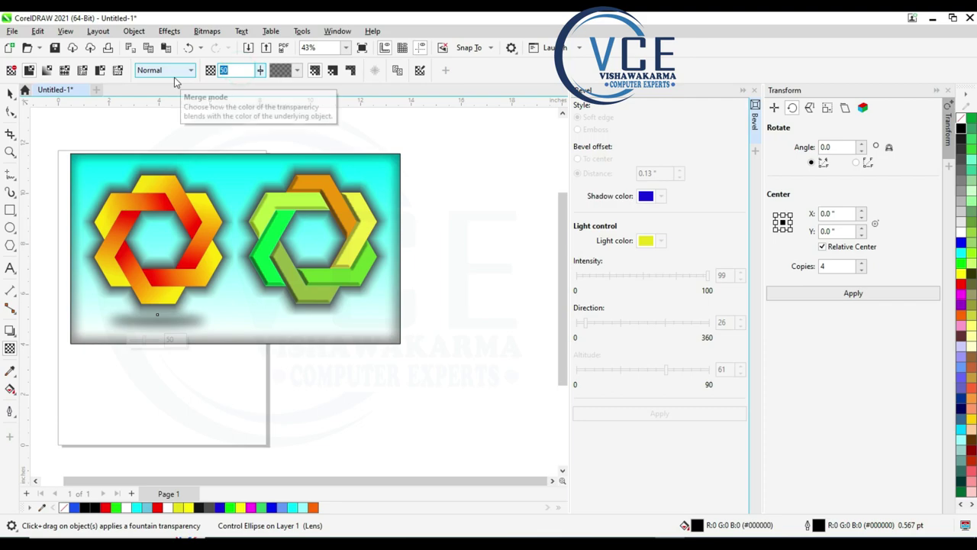
{"action": "type", "text": "4"}
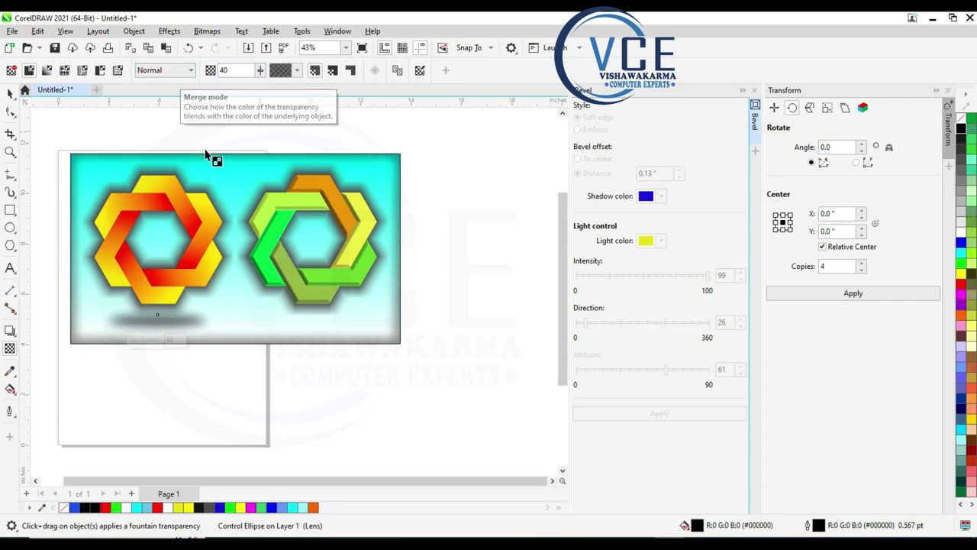
Step: Nudge the shadow ellipse down, widen it, and place a copy under the green hexagon
{"action": "left_click", "coordinate": [10, 92]}
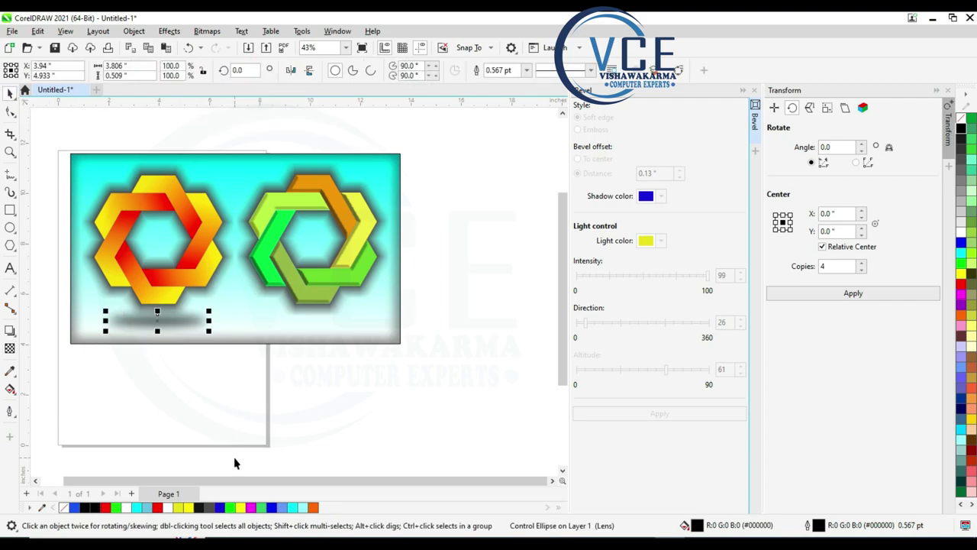
{"action": "key", "text": "Down"}
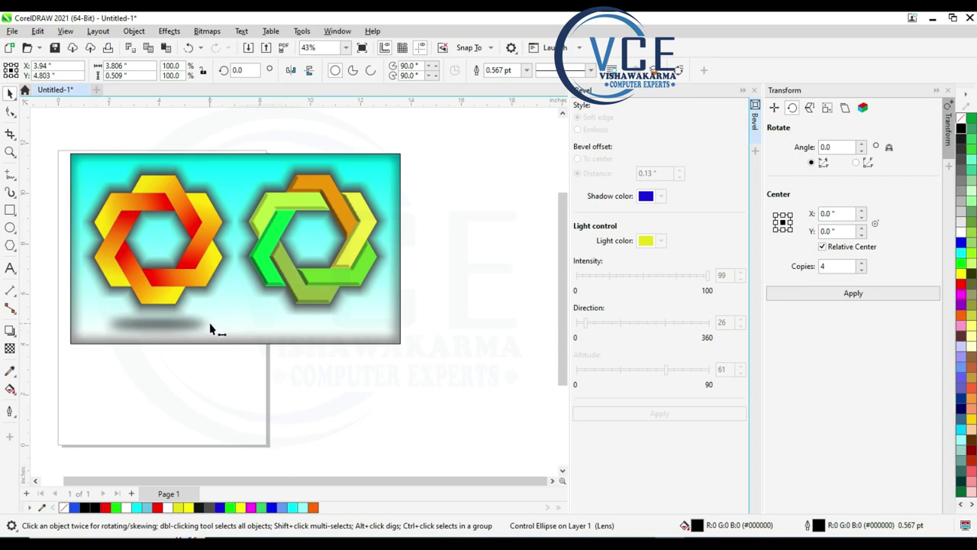
{"action": "mouse_move", "coordinate": [208, 326]}
{"action": "left_mouse_down"}
{"action": "mouse_move", "coordinate": [223, 326]}
{"action": "mouse_move", "coordinate": [187, 326]}
{"action": "left_mouse_up"}
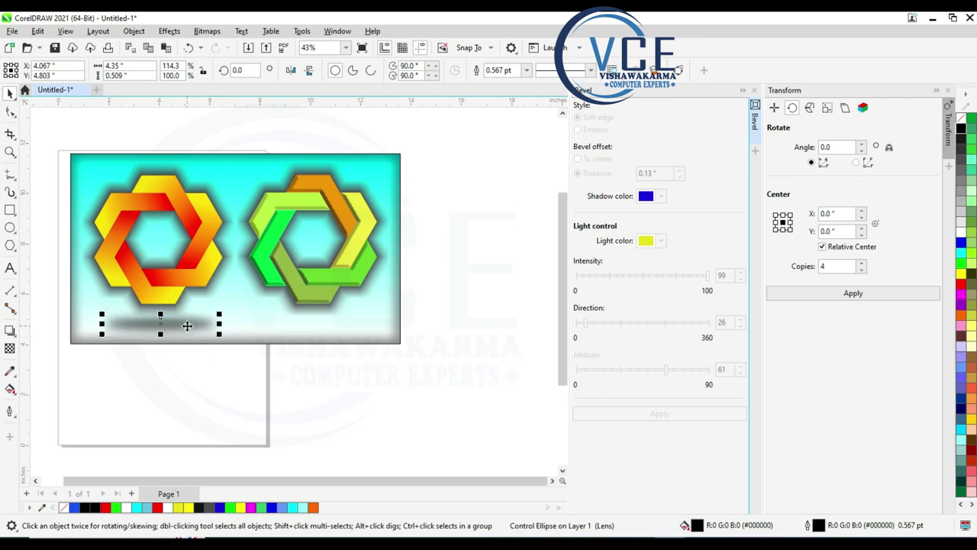
{"action": "left_click_drag", "start_coordinate": [188, 326], "coordinate": [338, 323]}
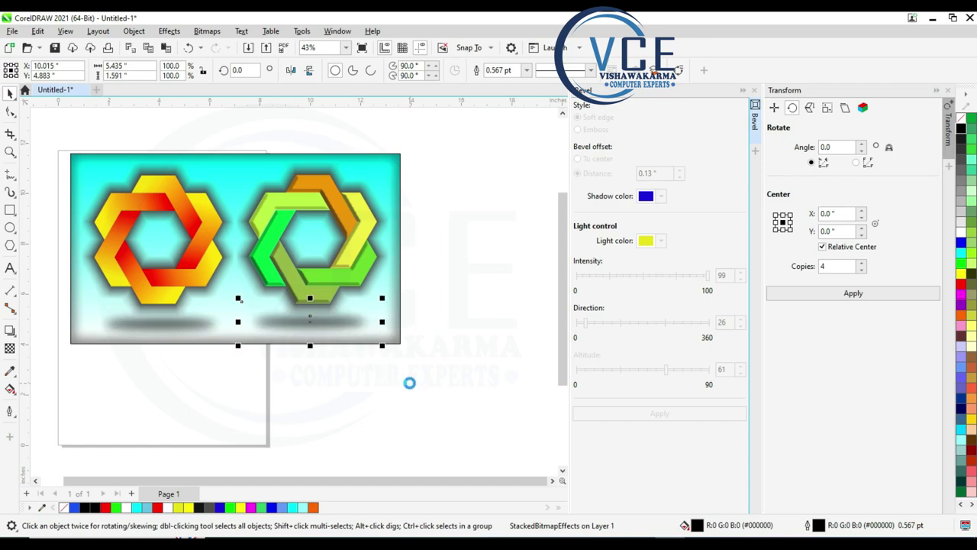
{"action": "left_click", "coordinate": [454, 362]}
{"action": "scroll", "coordinate": [224, 181], "scroll_direction": "up", "scroll_amount": 1}
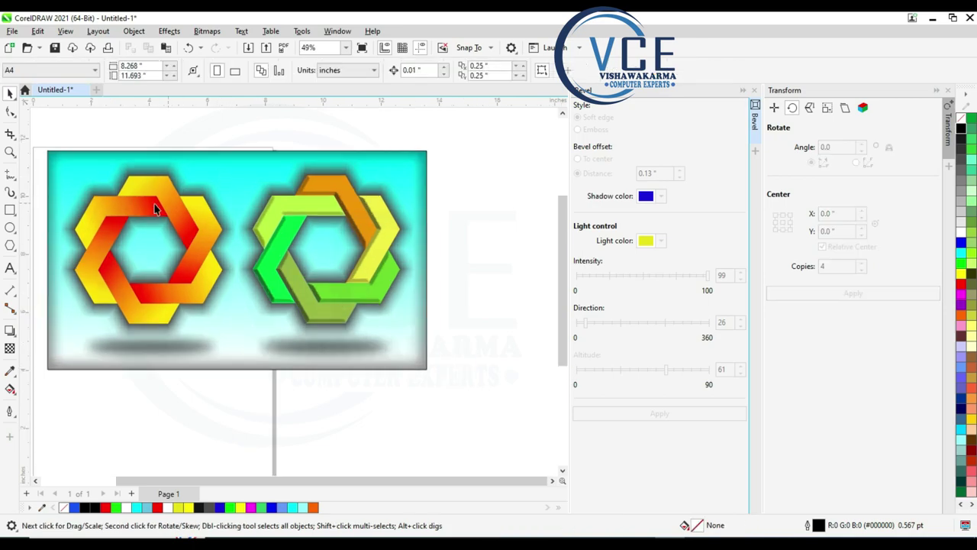
{"action": "scroll", "coordinate": [137, 225], "scroll_direction": "down", "scroll_amount": 1}
{"action": "scroll", "coordinate": [119, 226], "scroll_direction": "up", "scroll_amount": 1}
{"action": "scroll", "coordinate": [115, 221], "scroll_direction": "up", "scroll_amount": 1}
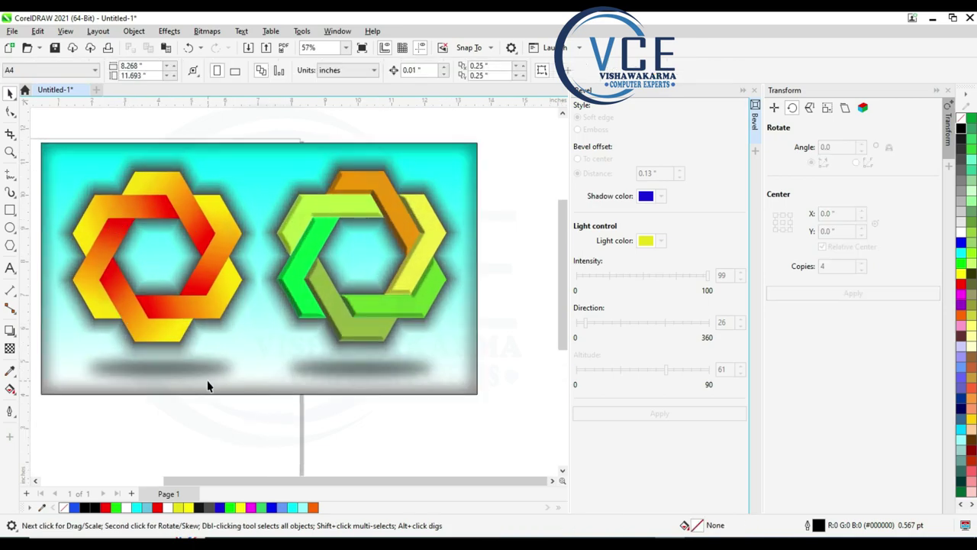